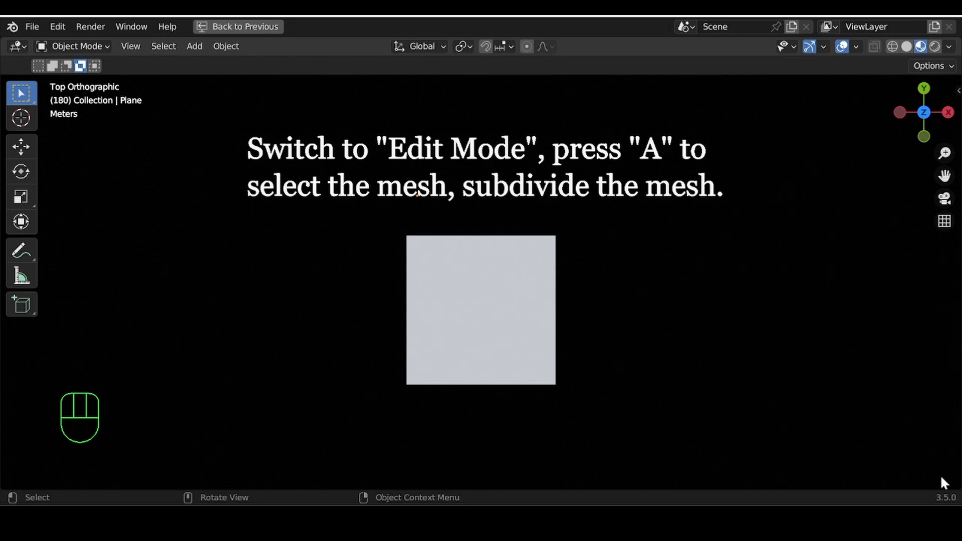
Step: Subdivide the cube's entire mesh in Edit Mode with 10 cuts, then clear the selection
{"action": "left_click", "coordinate": [453, 322]}
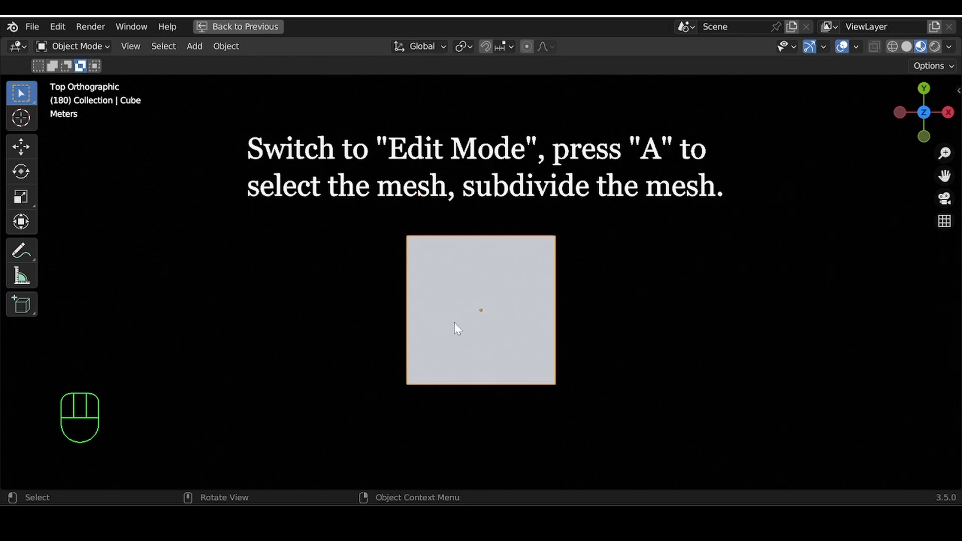
{"action": "left_click", "coordinate": [79, 45]}
{"action": "left_click", "coordinate": [83, 80]}
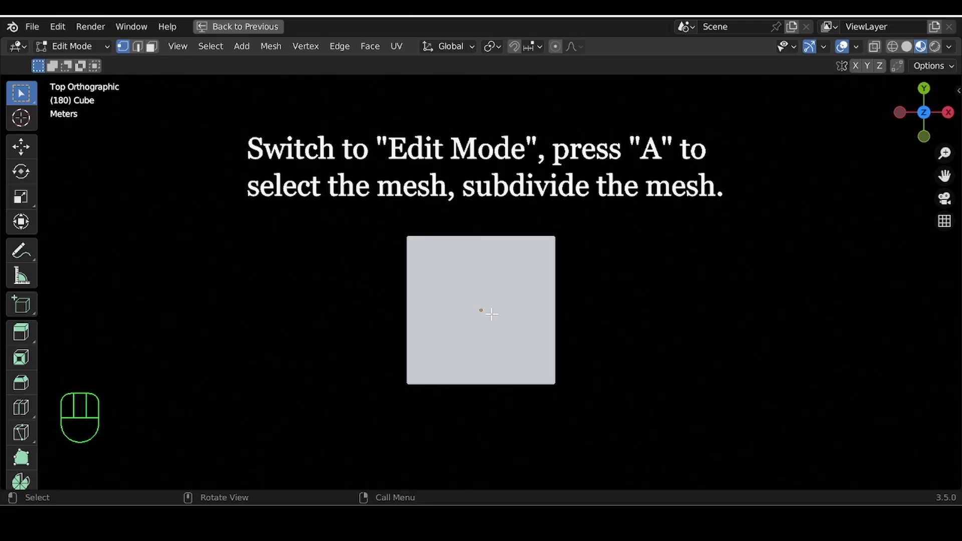
{"action": "key", "text": "a"}
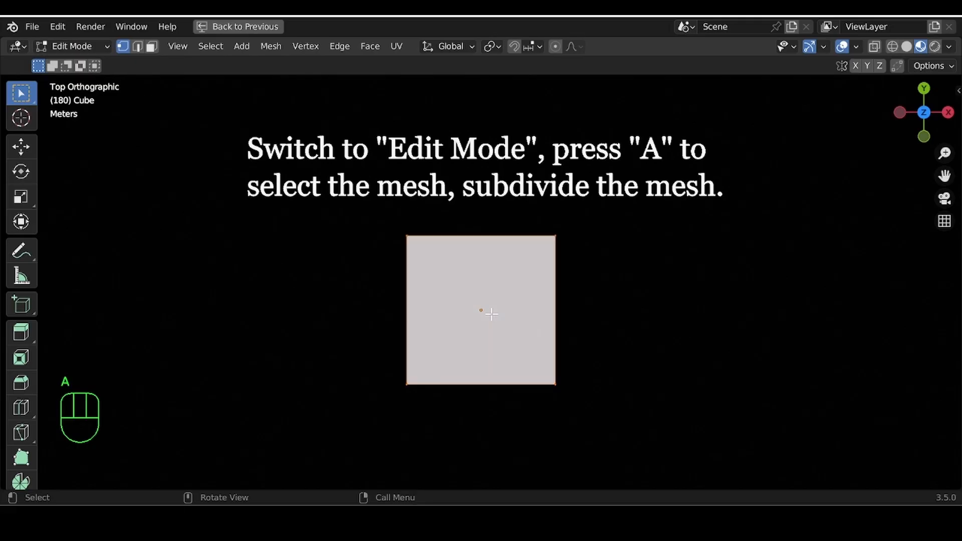
{"action": "right_click", "coordinate": [491, 314]}
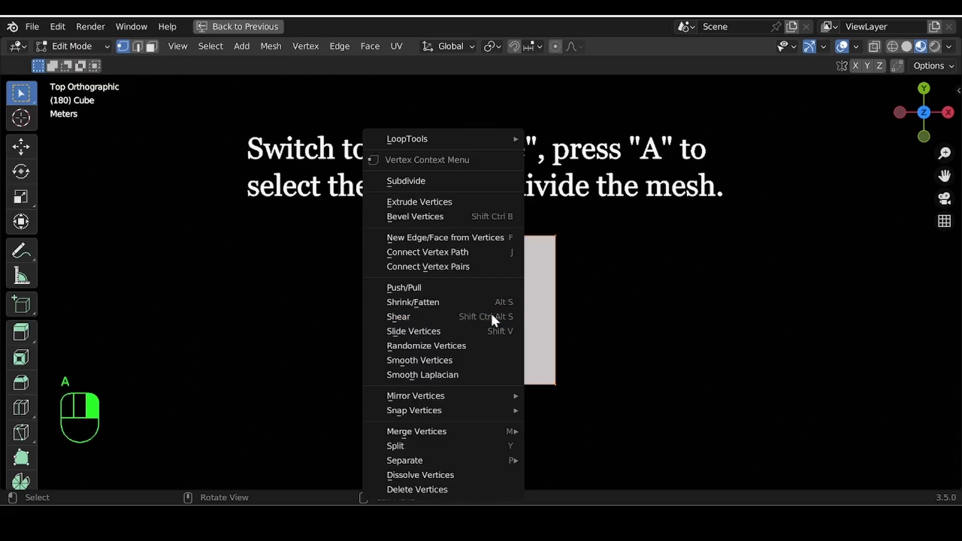
{"action": "left_click", "coordinate": [431, 180]}
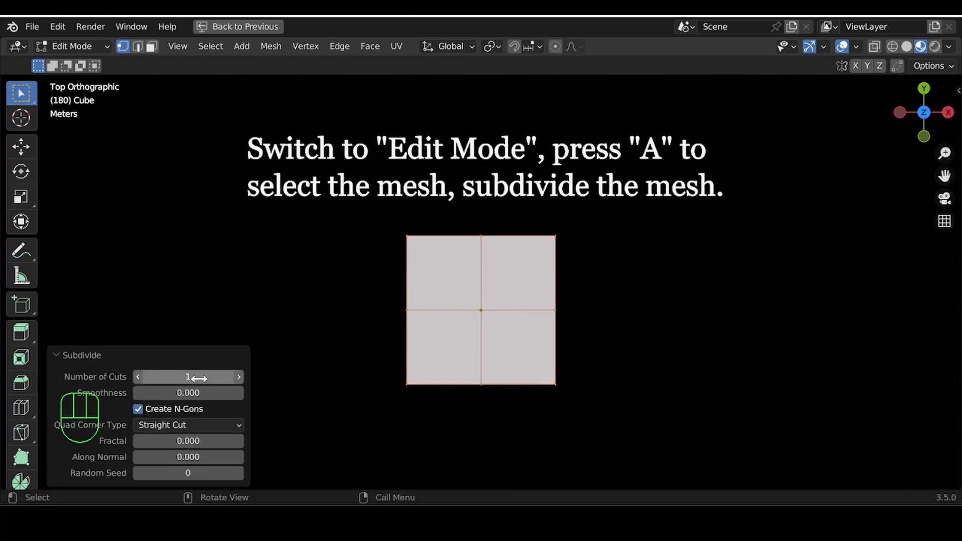
{"action": "left_click", "coordinate": [199, 378]}
{"action": "type", "text": "10"}
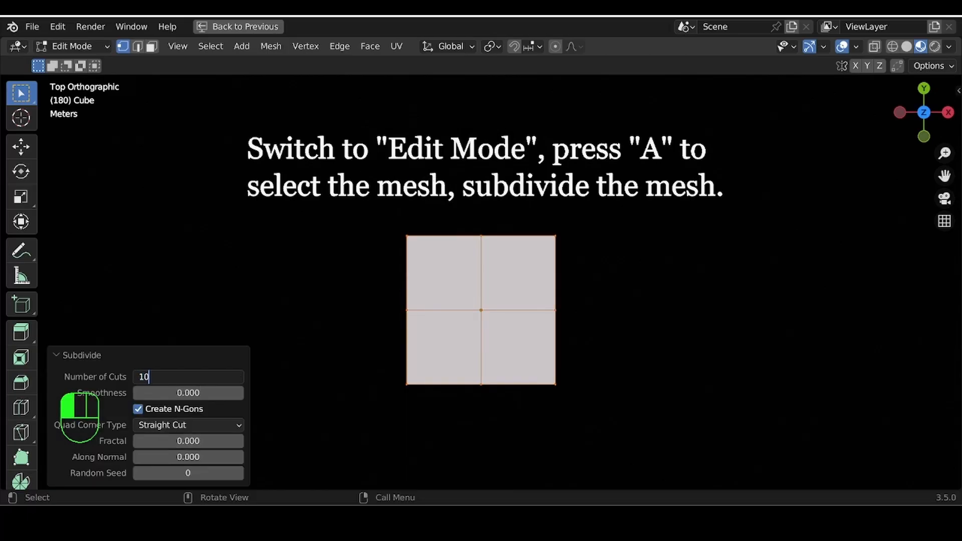
{"action": "key", "text": "Return"}
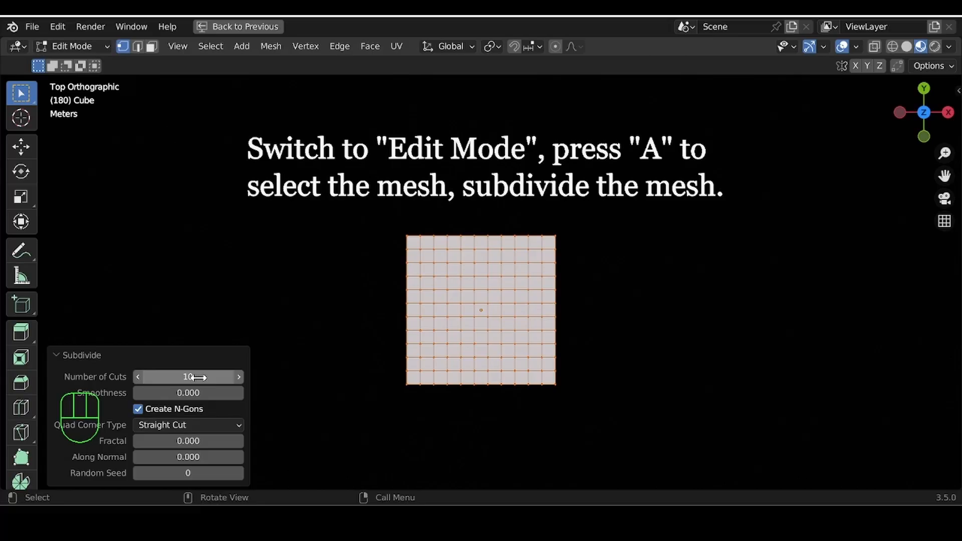
{"action": "left_click", "coordinate": [901, 447]}
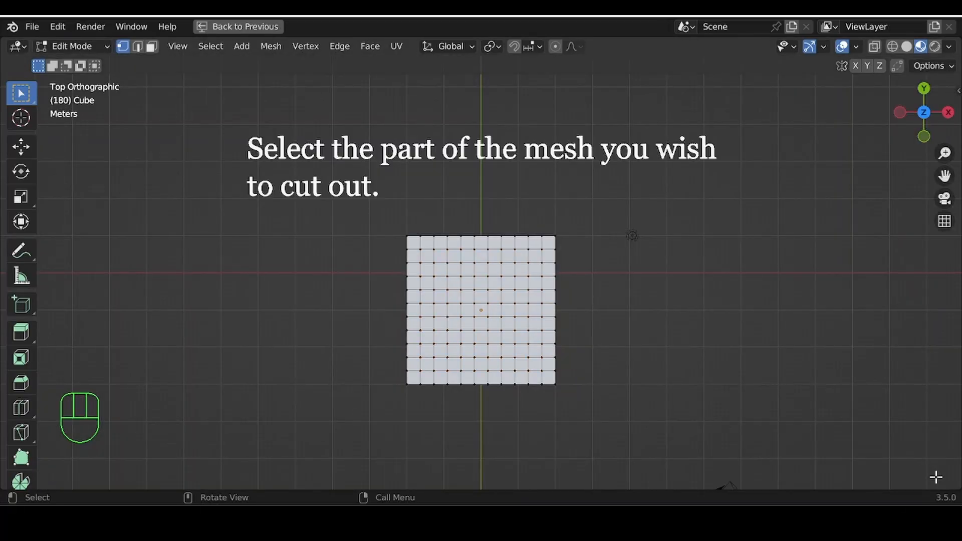
Step: Select a 4-by-5 block of faces at the cube's +X +Y corner through its full depth, using wireframe display and face select mode
{"action": "key", "text": "a"}
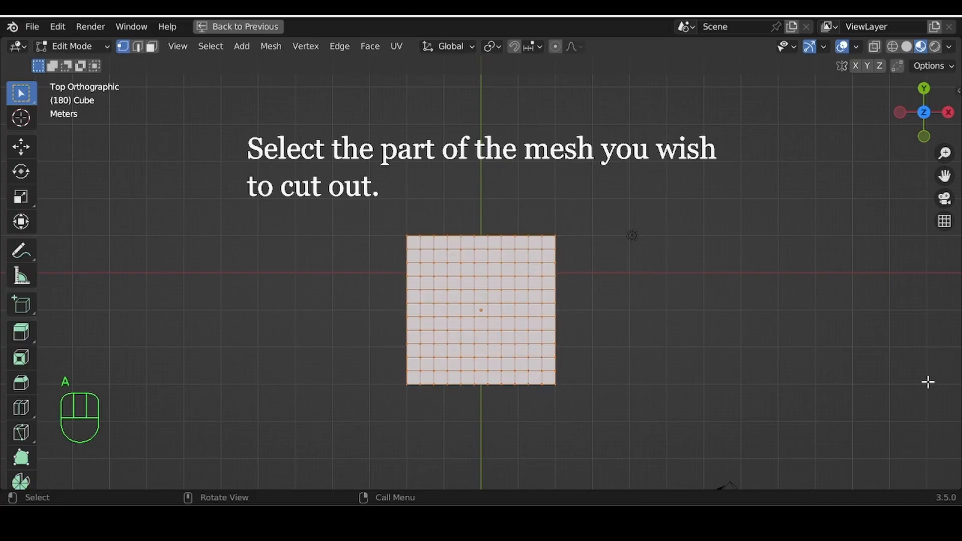
{"action": "left_click", "coordinate": [893, 47]}
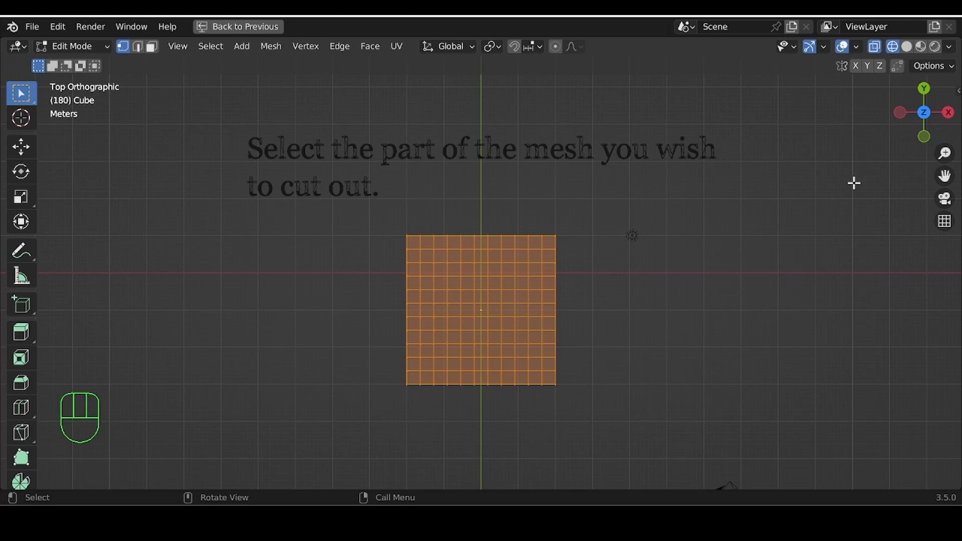
{"action": "left_click", "coordinate": [152, 48]}
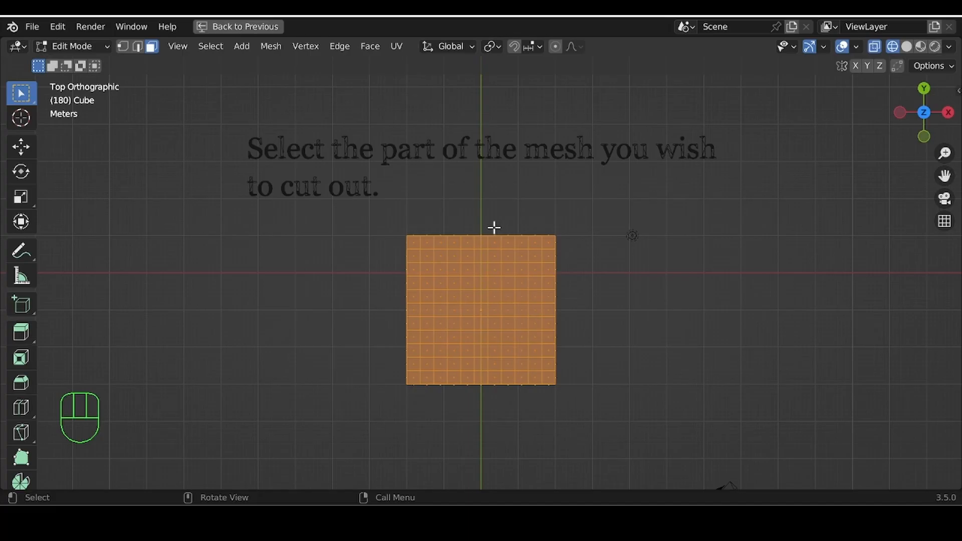
{"action": "left_click_drag", "start_coordinate": [494, 228], "coordinate": [560, 298]}
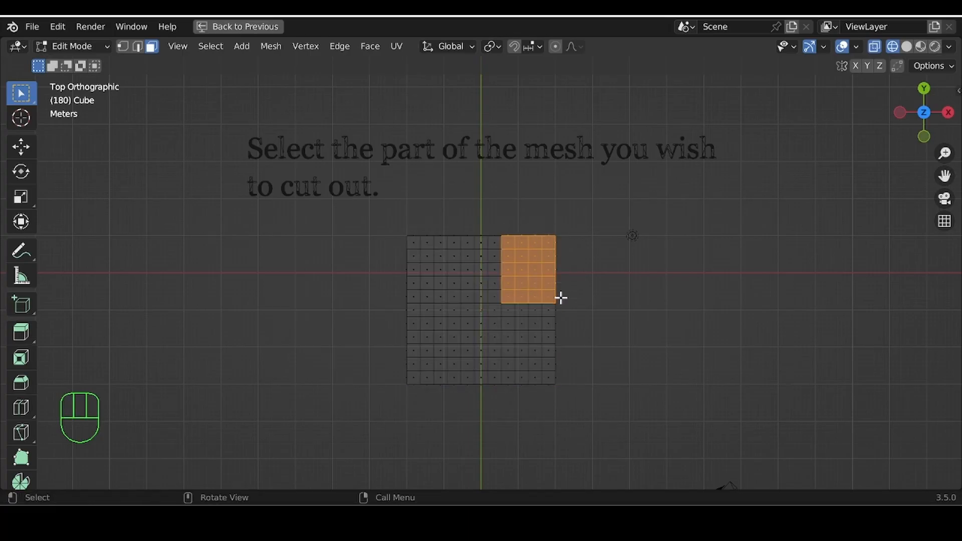
{"action": "middle_click_drag", "start_coordinate": [806, 290], "coordinate": [828, 321]}
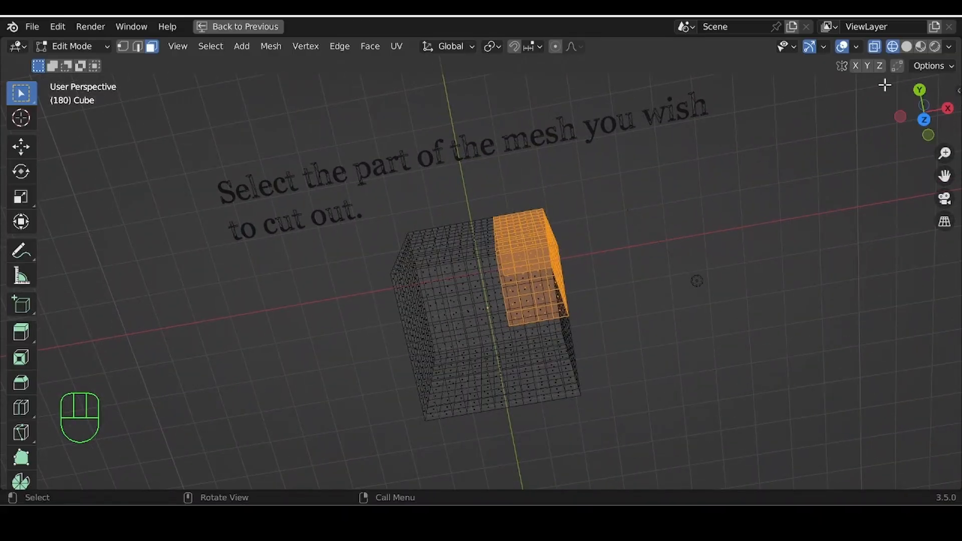
{"action": "left_click", "coordinate": [924, 121]}
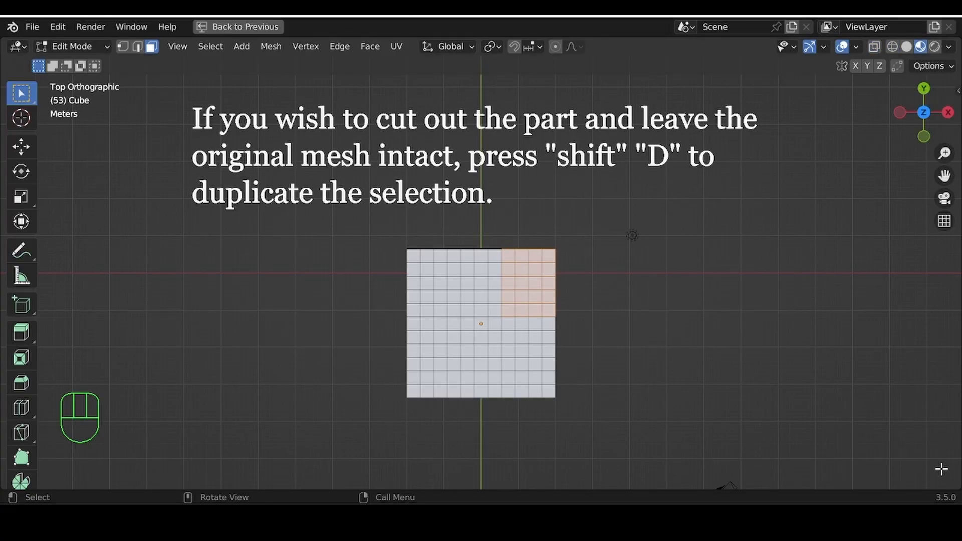
Step: Duplicate the selected corner faces in place and separate the copy by selection into its own object
{"action": "key", "text": "shift+d"}
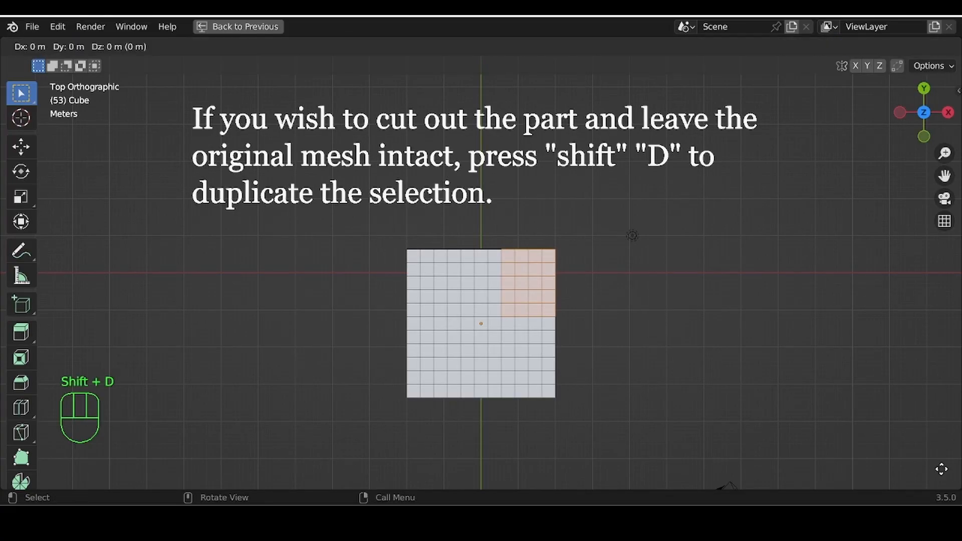
{"action": "right_click", "coordinate": [942, 469]}
{"action": "left_click", "coordinate": [942, 469]}
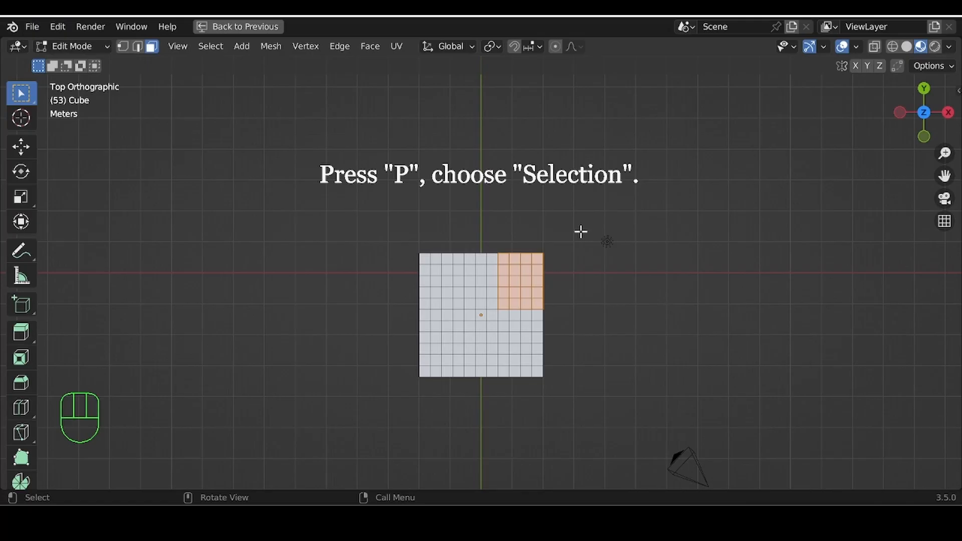
{"action": "key", "text": "p"}
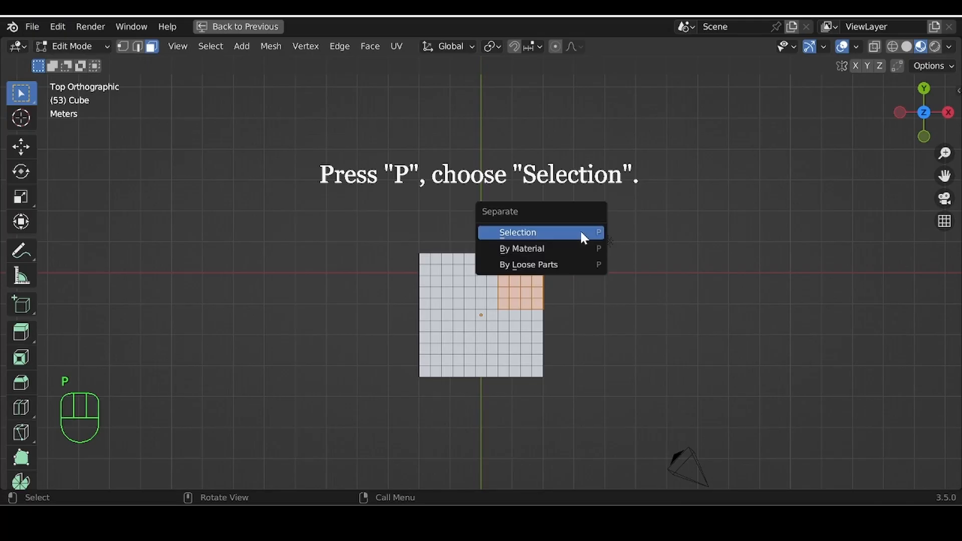
{"action": "left_click", "coordinate": [581, 232]}
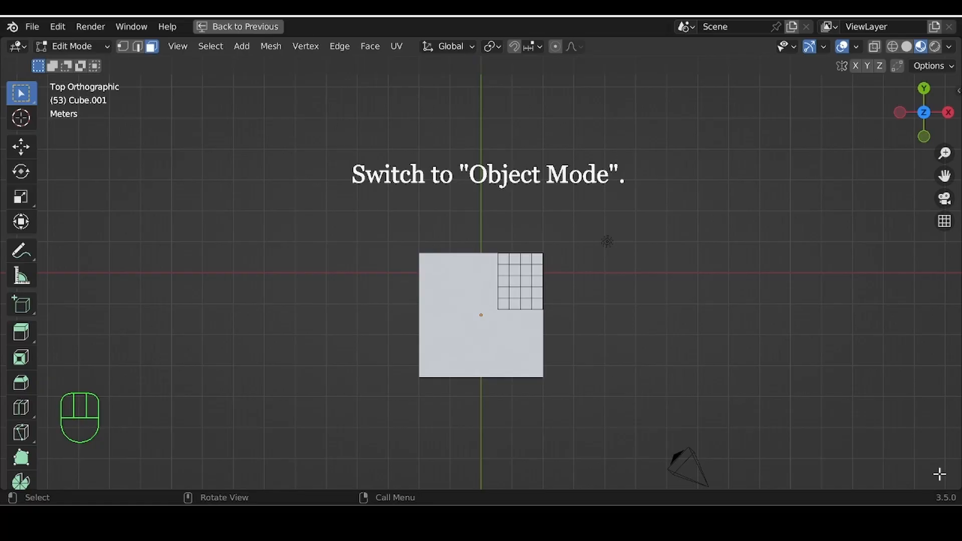
Step: Return to Object Mode and move the separated corner copy about 4.5 m along X and 0.13 m along Y, away from the cube
{"action": "left_click", "coordinate": [81, 46]}
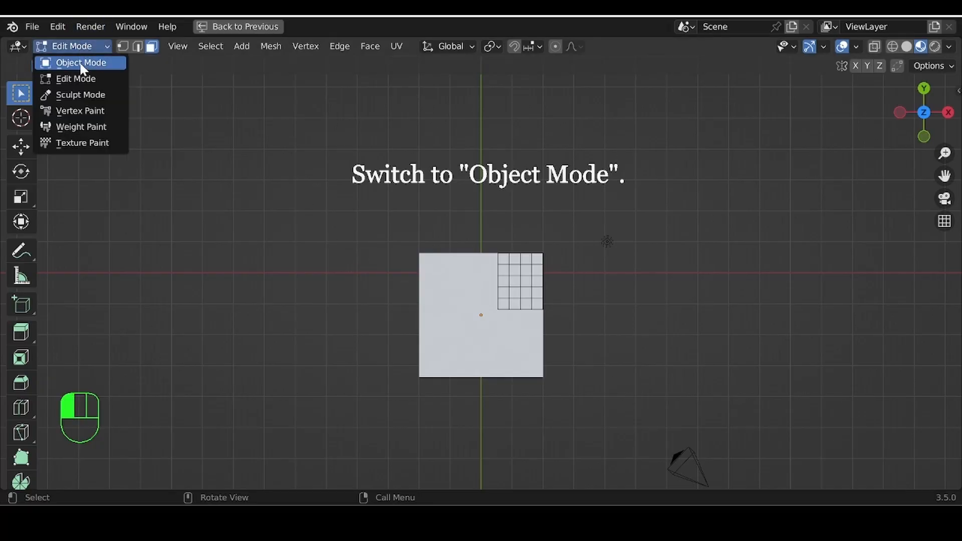
{"action": "left_click", "coordinate": [80, 62]}
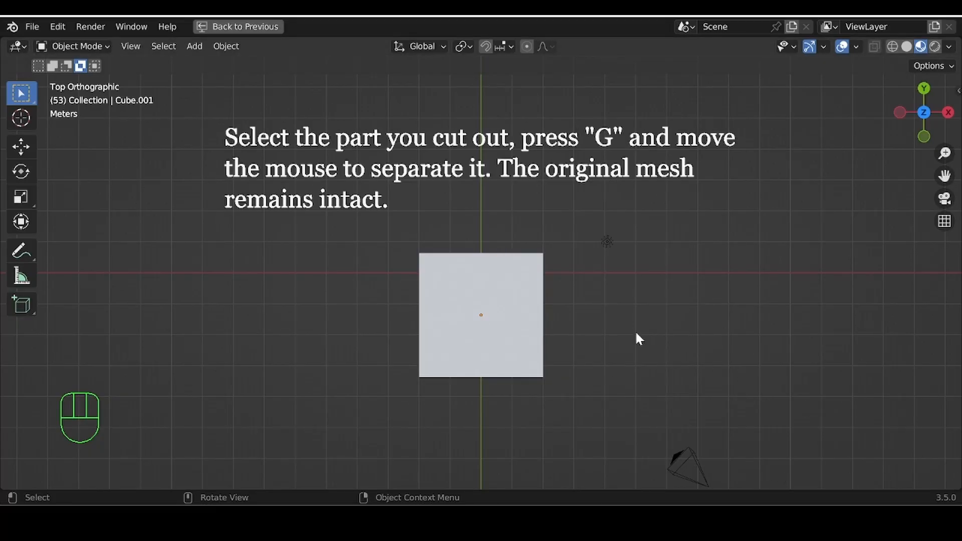
{"action": "left_click", "coordinate": [531, 268]}
{"action": "key", "text": "g"}
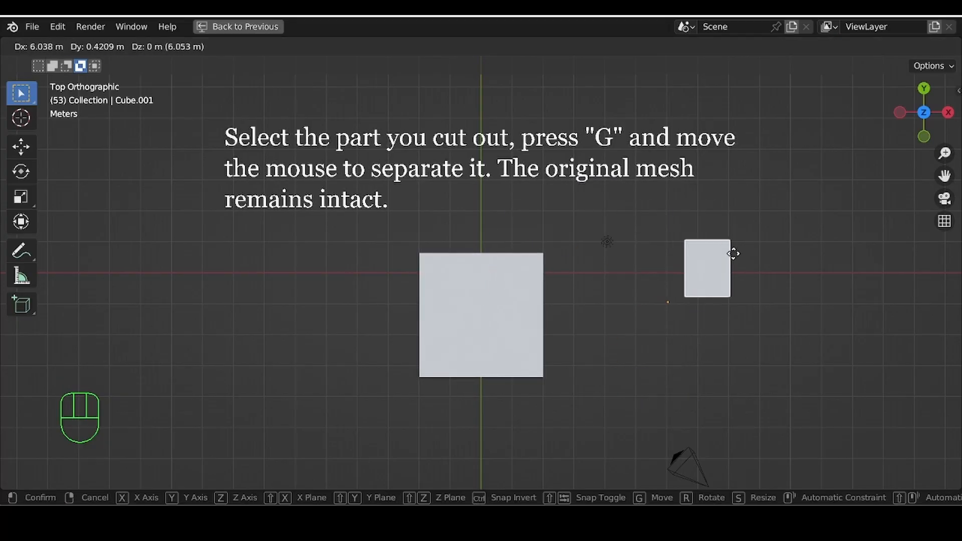
{"action": "left_click", "coordinate": [671, 264]}
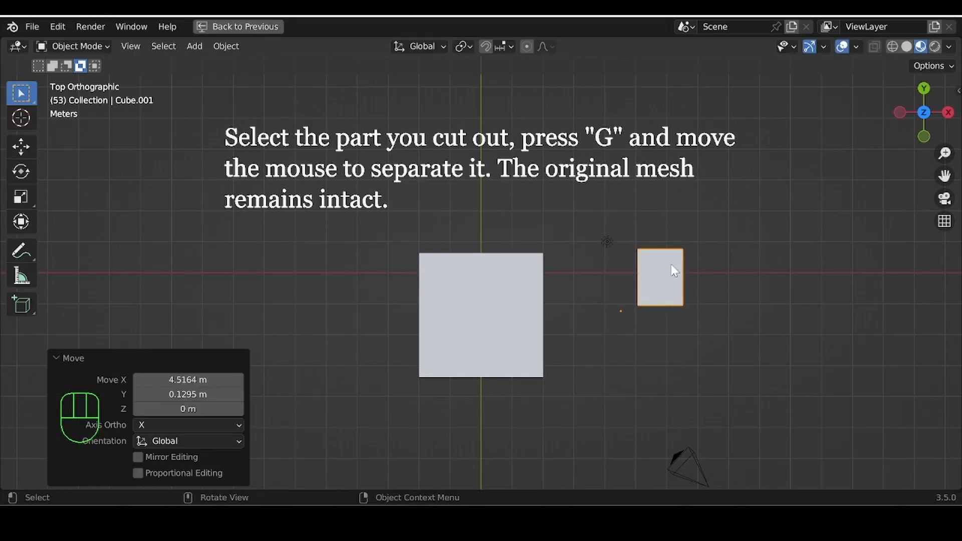
{"action": "left_click", "coordinate": [927, 458]}
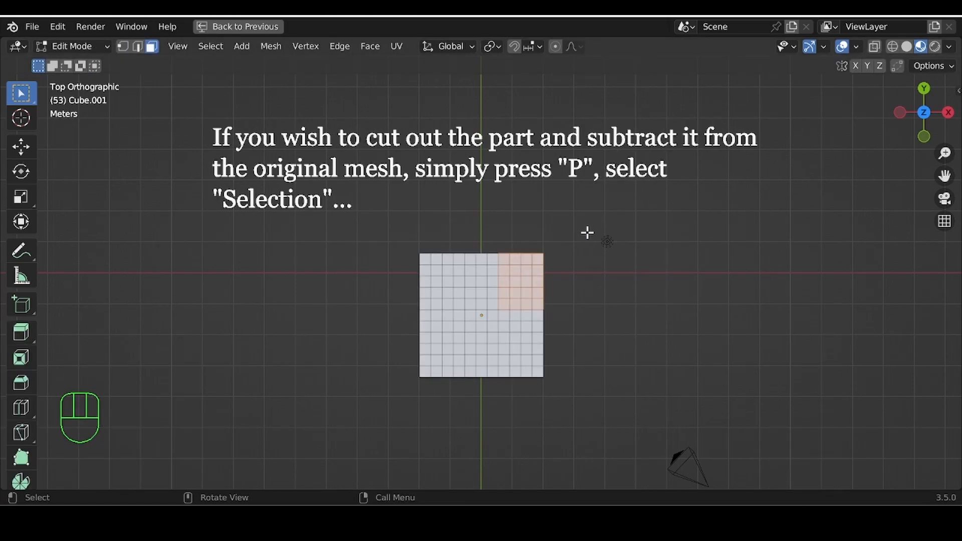
Step: Separate the selected corner faces from the original mesh by selection, without duplicating them, and return to Object Mode
{"action": "key", "text": "p"}
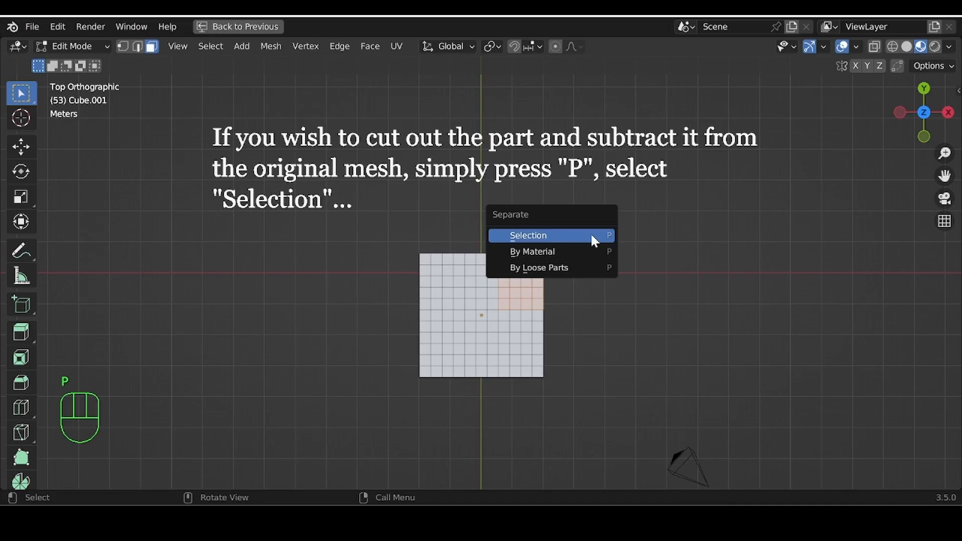
{"action": "left_click", "coordinate": [594, 240]}
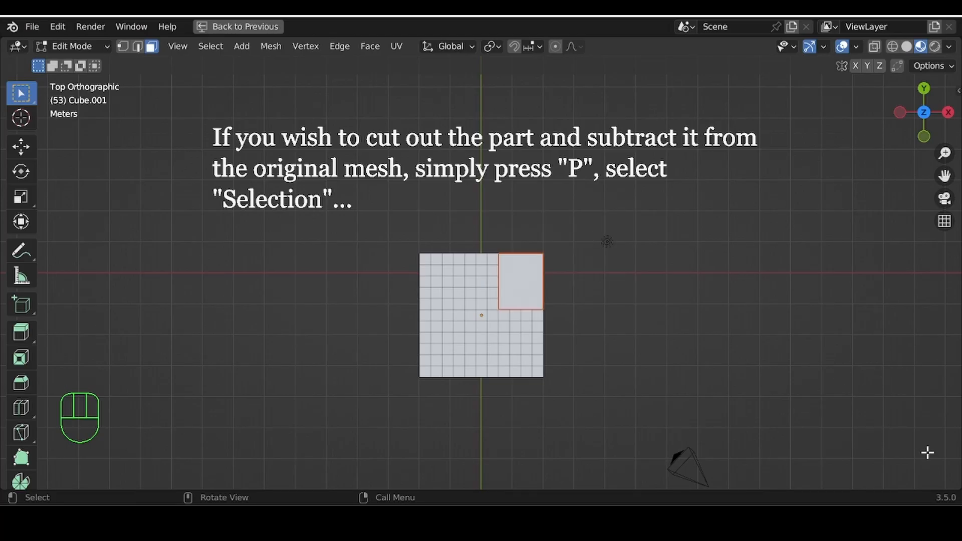
{"action": "key", "text": "a"}
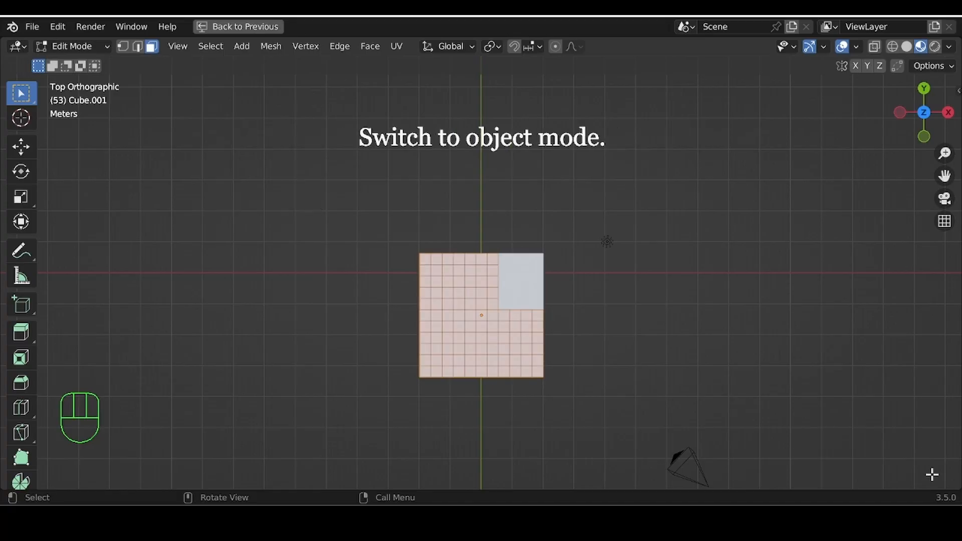
{"action": "left_click", "coordinate": [72, 46]}
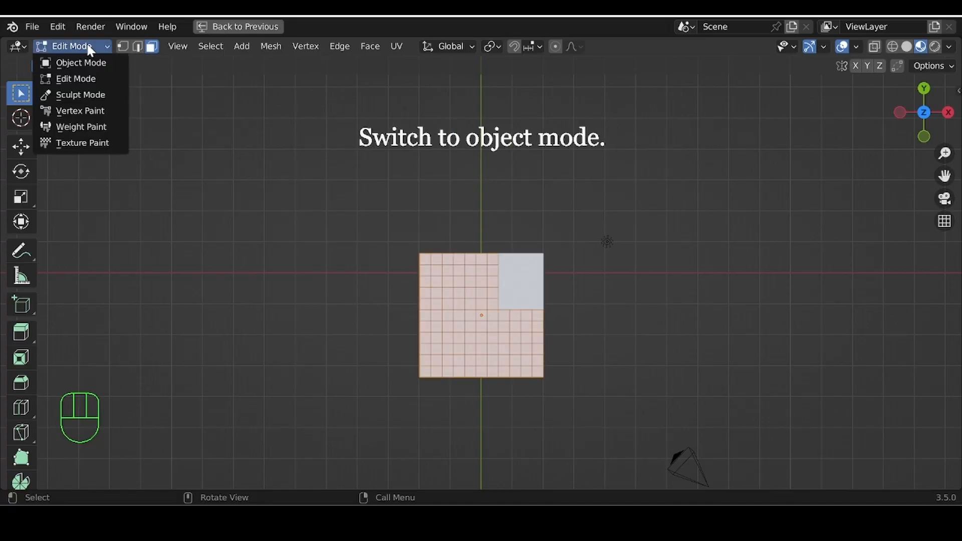
{"action": "left_click", "coordinate": [80, 64]}
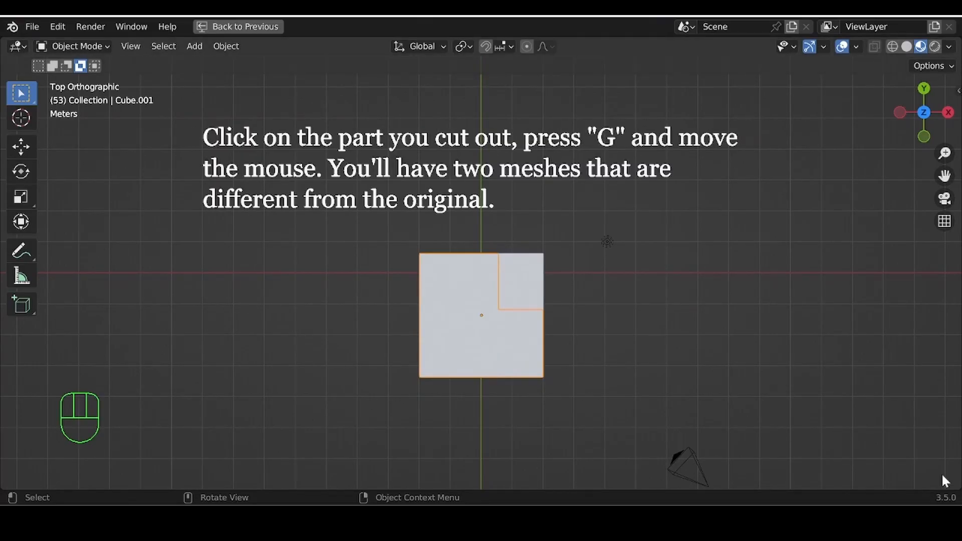
Step: Move the cut-out corner piece about 4.7 m along X and 0.29 m along Y, away from the remaining mesh, and deselect it
{"action": "left_click", "coordinate": [519, 278]}
{"action": "key", "text": "g"}
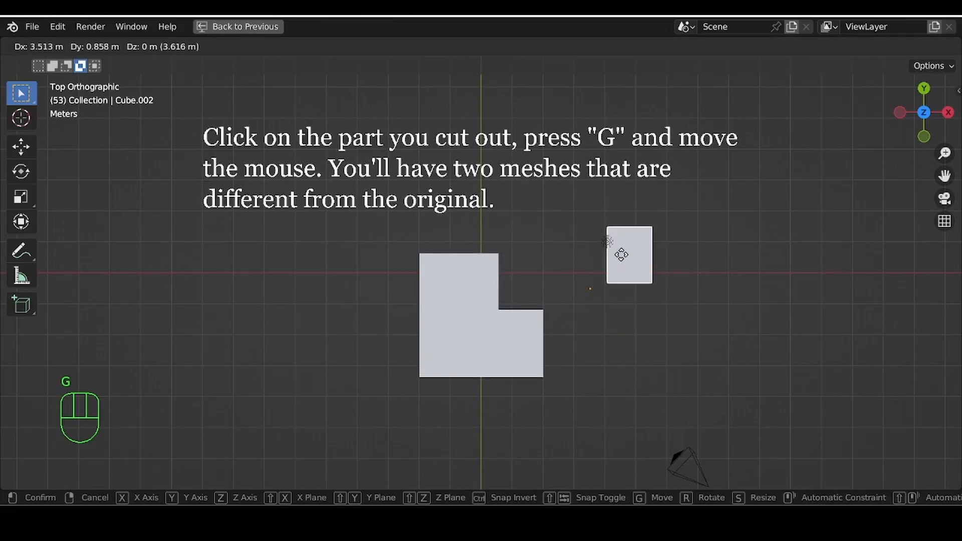
{"action": "left_click", "coordinate": [648, 252]}
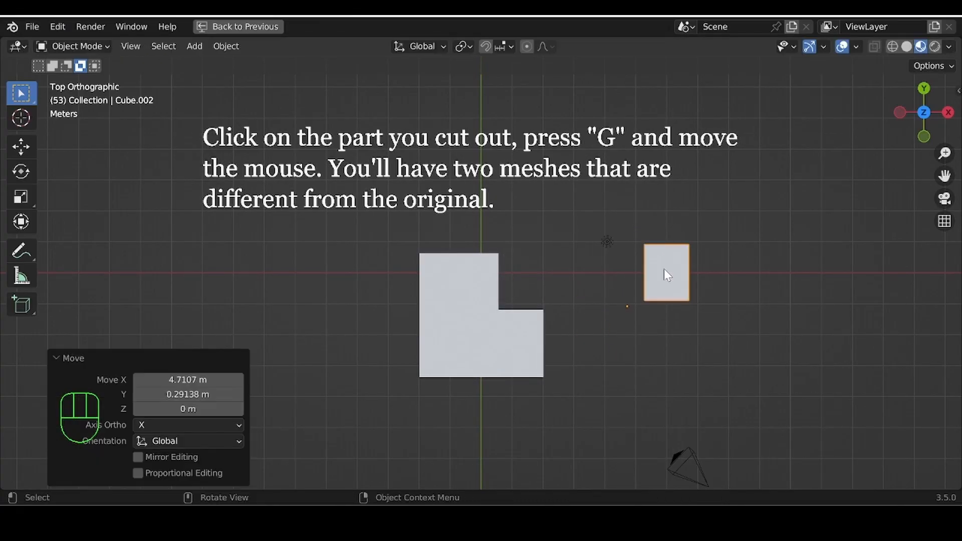
{"action": "middle_click_drag", "start_coordinate": [610, 303], "coordinate": [587, 340]}
{"action": "left_click", "coordinate": [917, 121]}
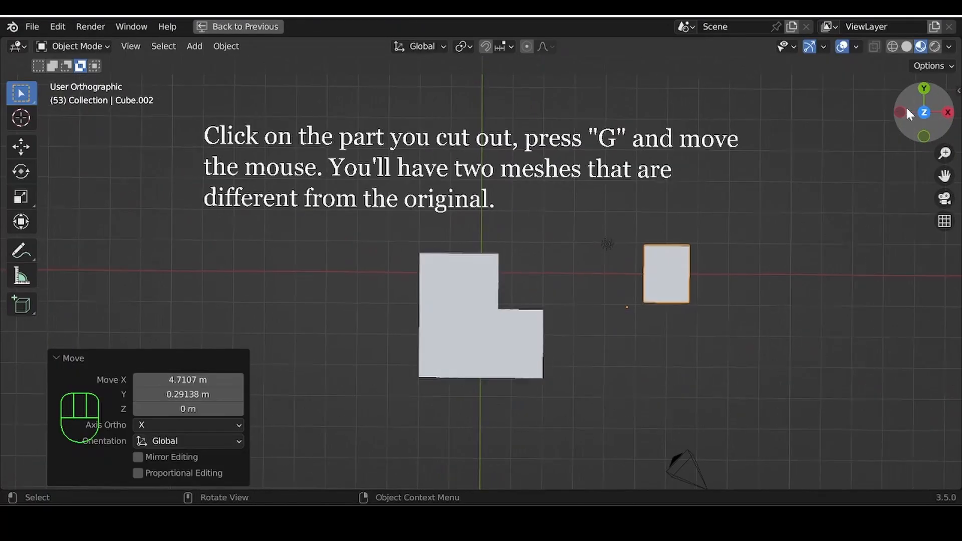
{"action": "left_click", "coordinate": [865, 429]}
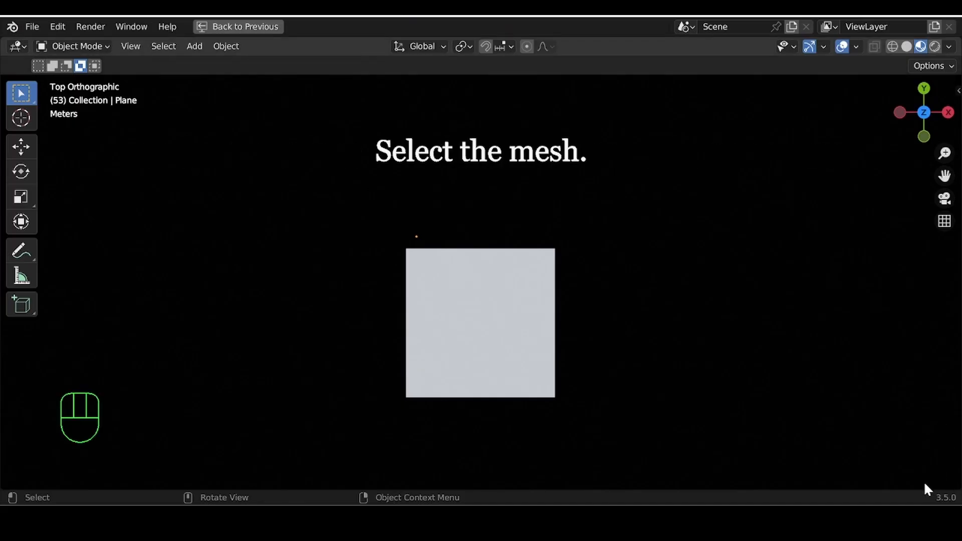
Step: Hide the instruction text object above the cube and select the cube
{"action": "left_click", "coordinate": [464, 320]}
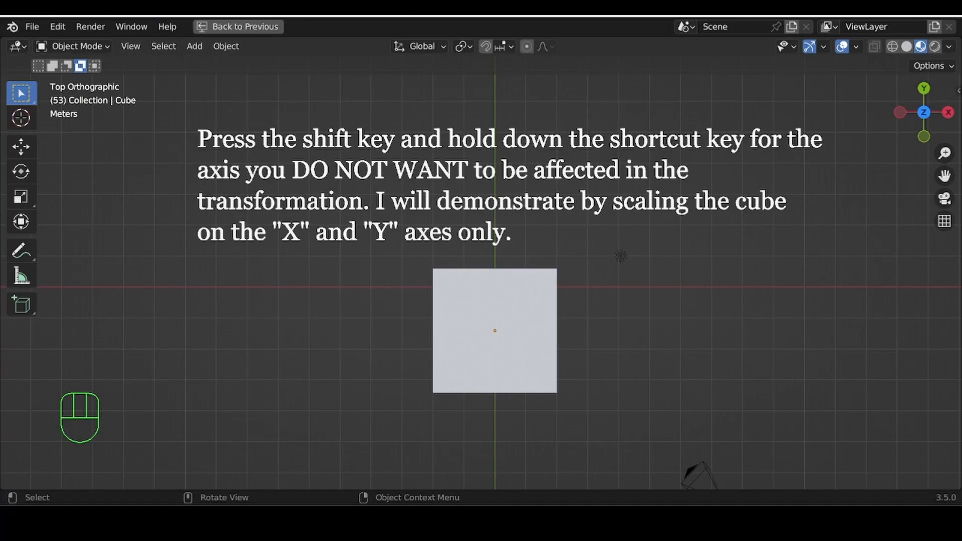
{"action": "left_click", "coordinate": [462, 145]}
{"action": "key", "text": "h"}
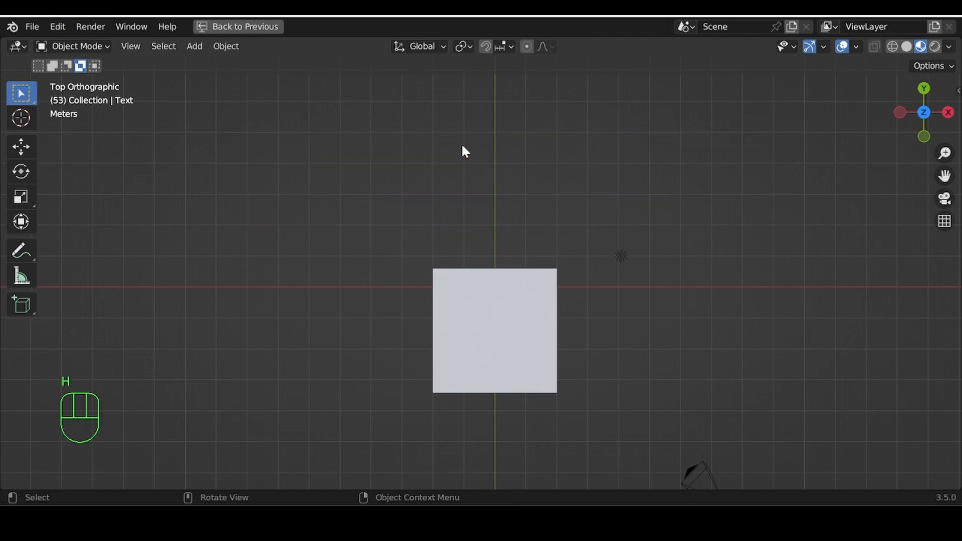
{"action": "left_click", "coordinate": [491, 336]}
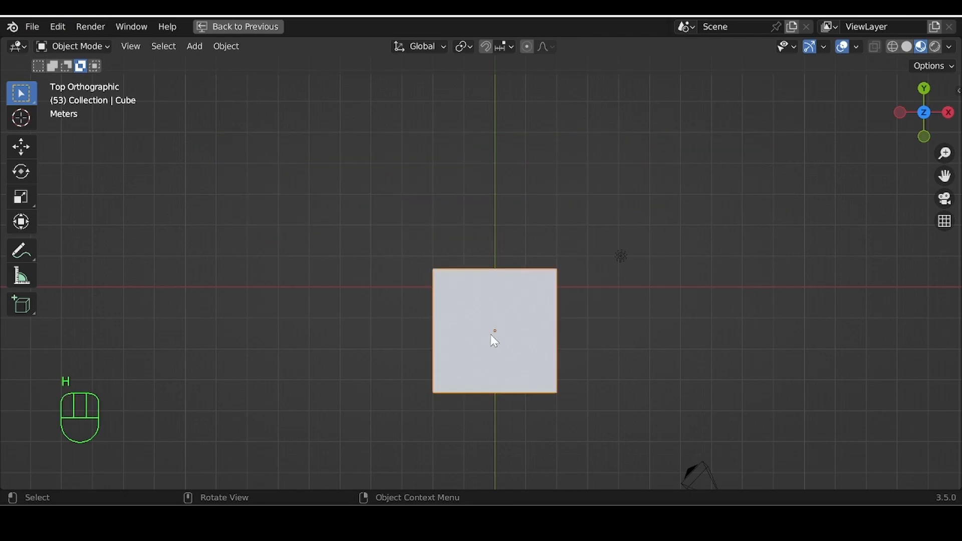
Step: Scale the cube by a factor of about -3.22 on X and Y only with Z locked, and inspect it in perspective
{"action": "key", "text": "s"}
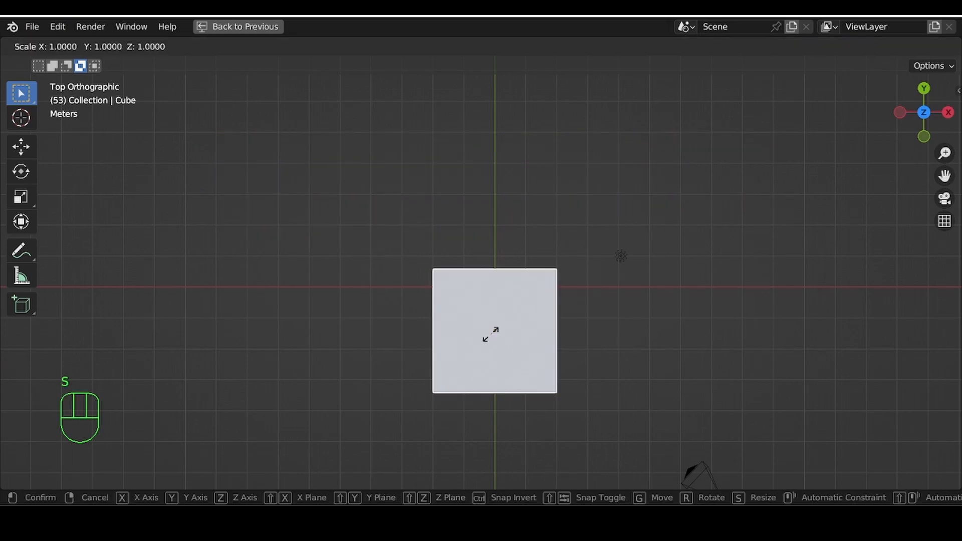
{"action": "key", "text": "shift+z"}
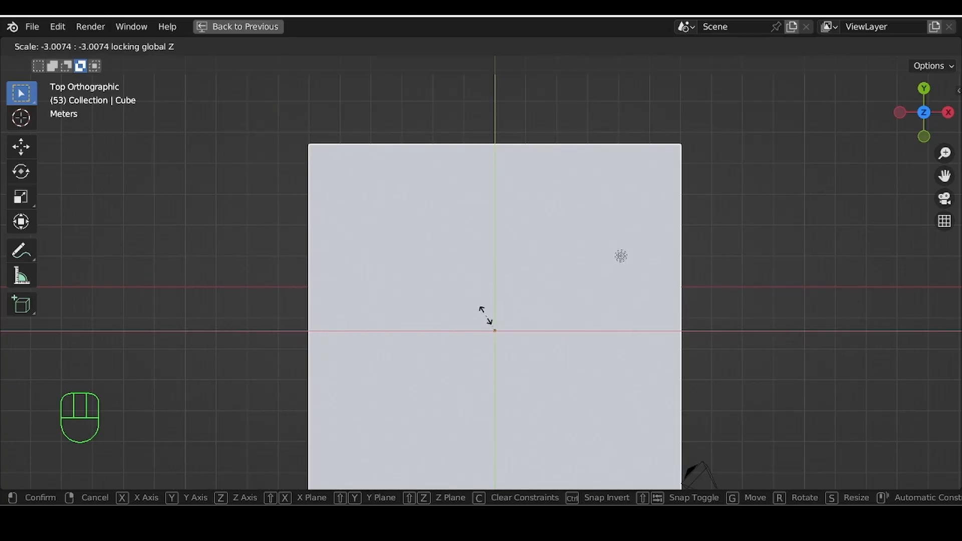
{"action": "left_click", "coordinate": [489, 322]}
{"action": "key", "text": "KP_5"}
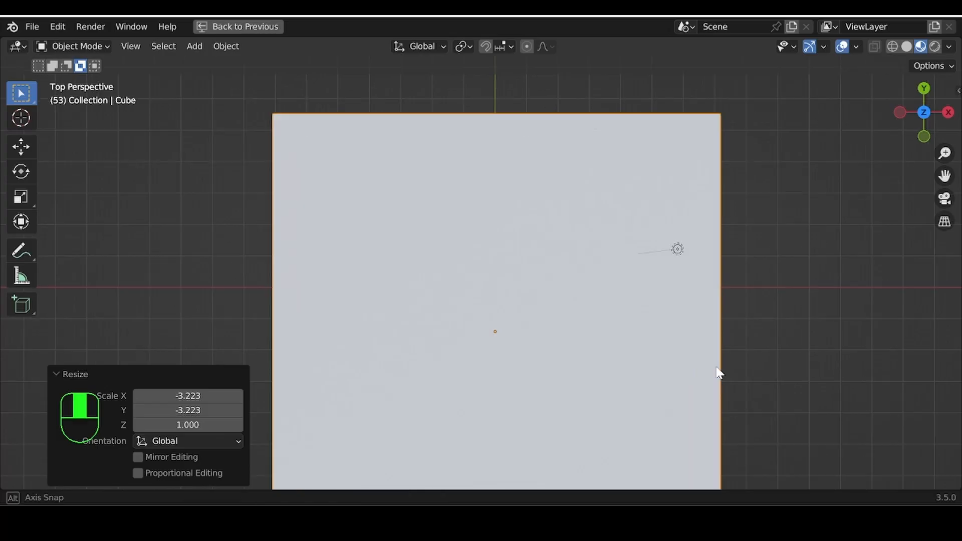
{"action": "middle_click_drag", "start_coordinate": [719, 373], "coordinate": [774, 367]}
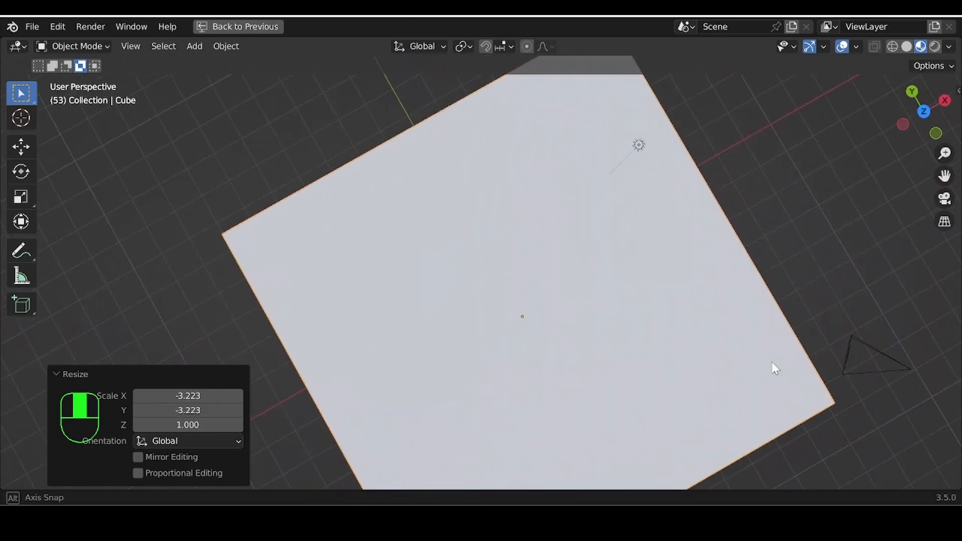
{"action": "scroll", "coordinate": [655, 297], "scroll_direction": "down", "scroll_amount": 6}
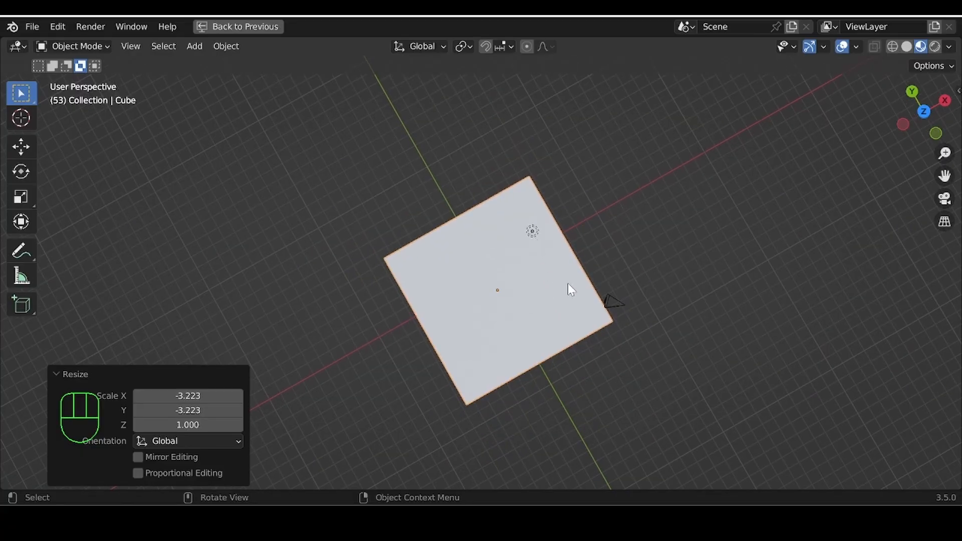
{"action": "middle_click_drag", "start_coordinate": [628, 327], "coordinate": [521, 360]}
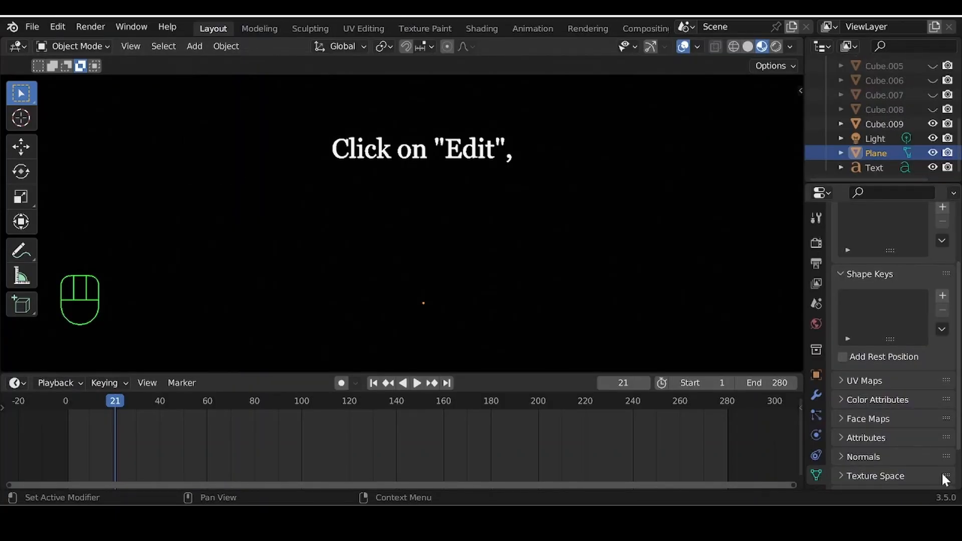
Step: Open the Preferences window and go to the Interface section
{"action": "left_click", "coordinate": [57, 27]}
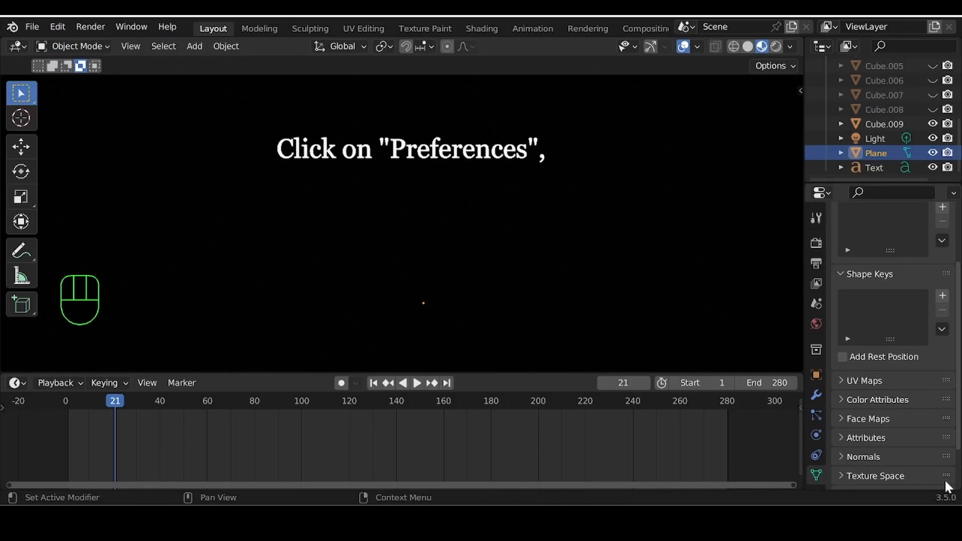
{"action": "left_click", "coordinate": [57, 27]}
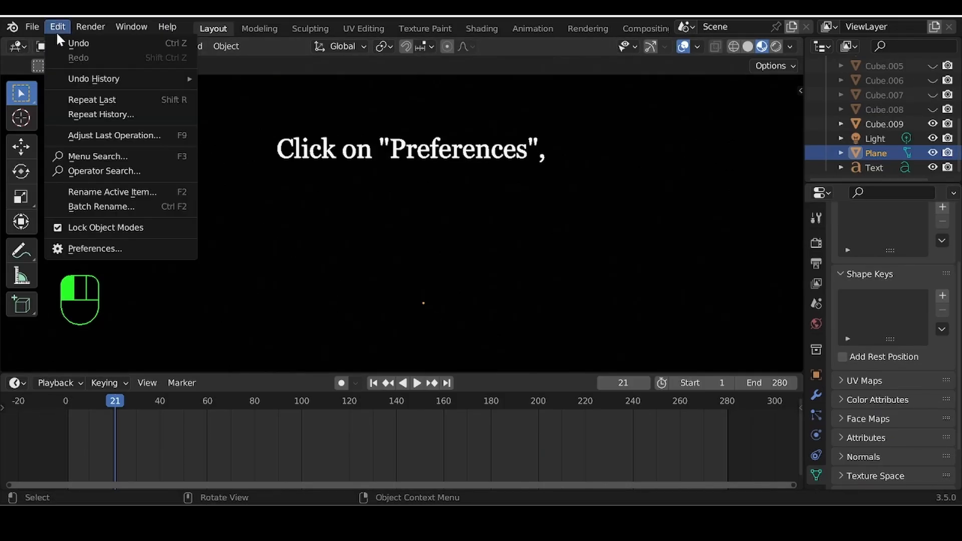
{"action": "left_click", "coordinate": [86, 249]}
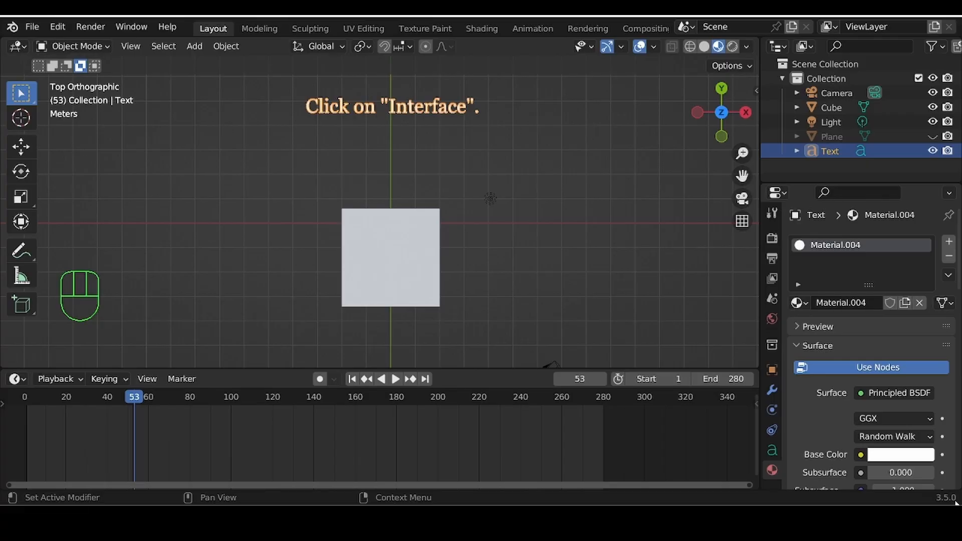
{"action": "left_click", "coordinate": [58, 27]}
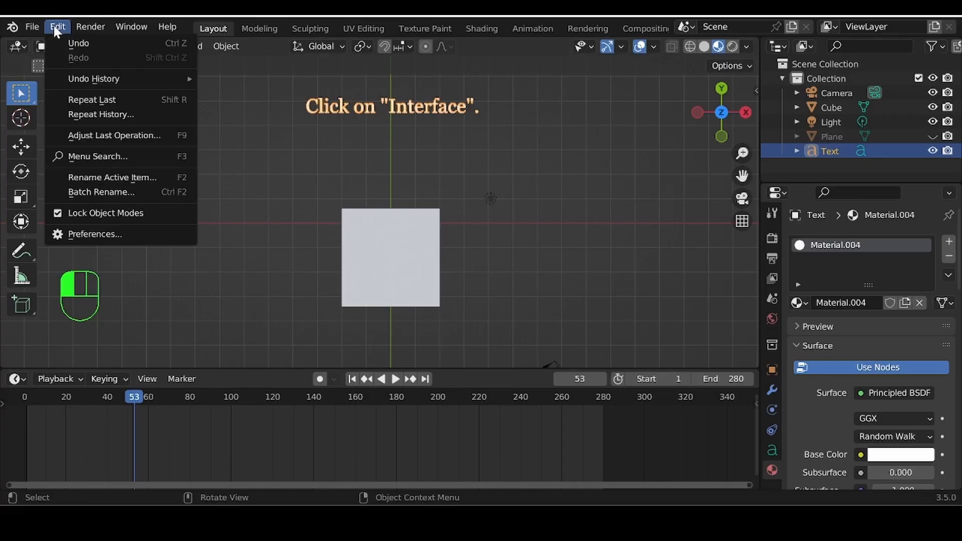
{"action": "left_click", "coordinate": [96, 235]}
{"action": "left_click", "coordinate": [59, 51]}
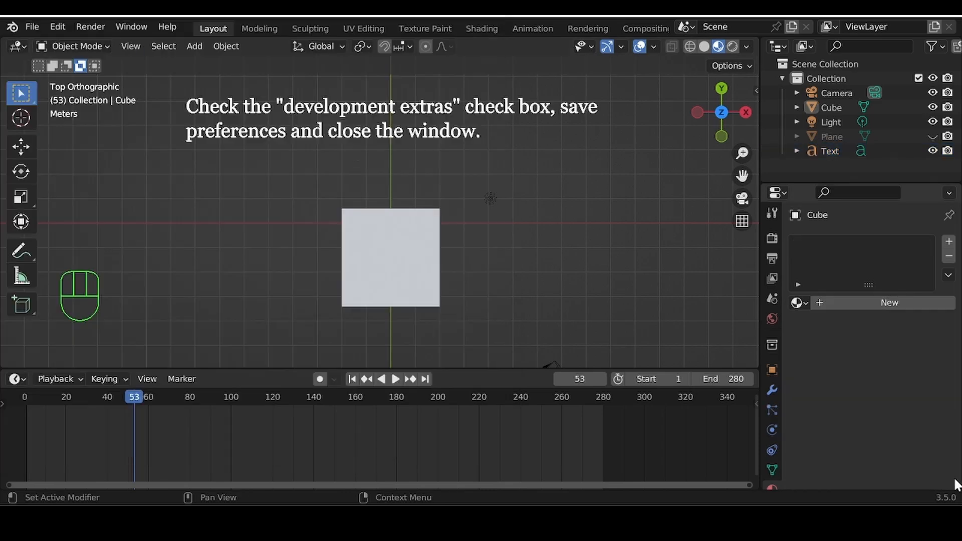
Step: Enable Developer Extras in the Interface preferences, save the preferences and close the window
{"action": "left_click", "coordinate": [57, 26]}
{"action": "left_click", "coordinate": [106, 233]}
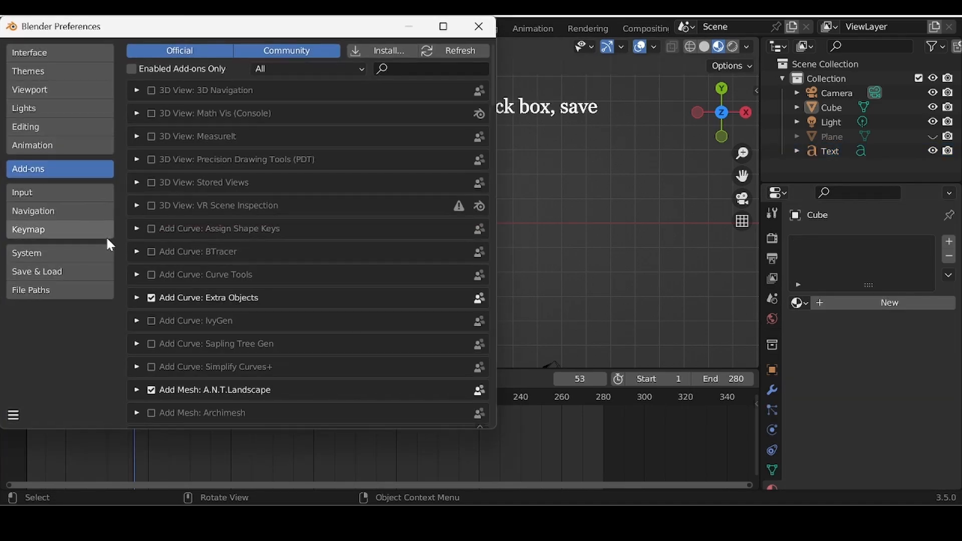
{"action": "left_click", "coordinate": [45, 54]}
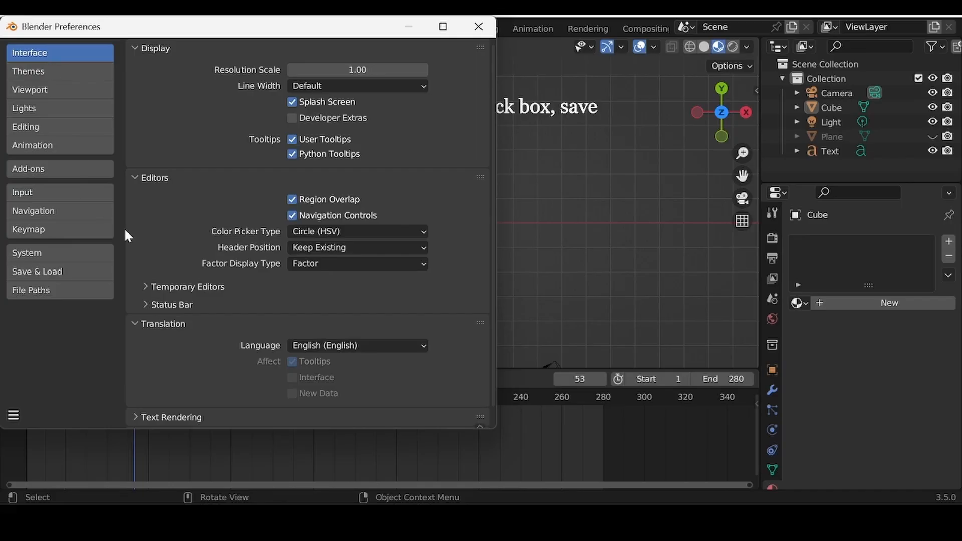
{"action": "left_click", "coordinate": [292, 119]}
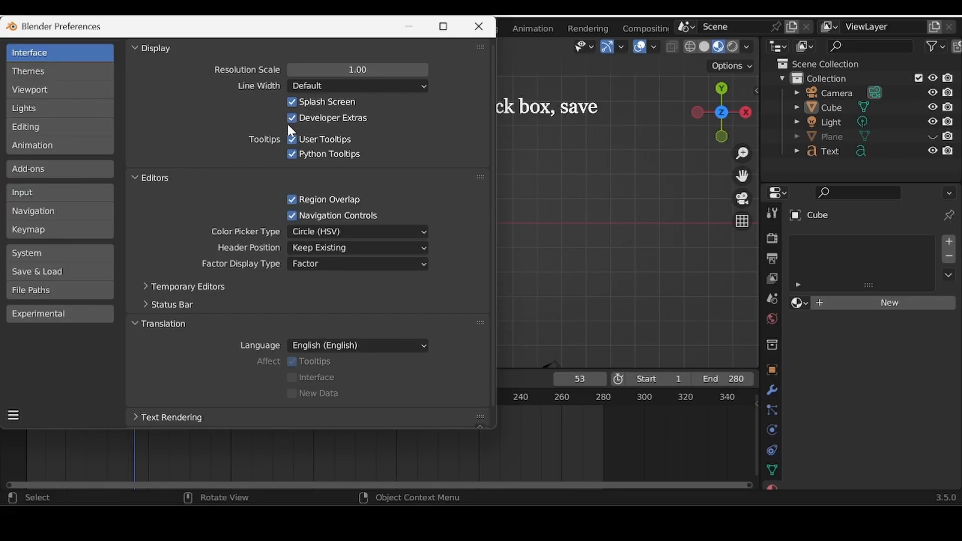
{"action": "left_click", "coordinate": [14, 414]}
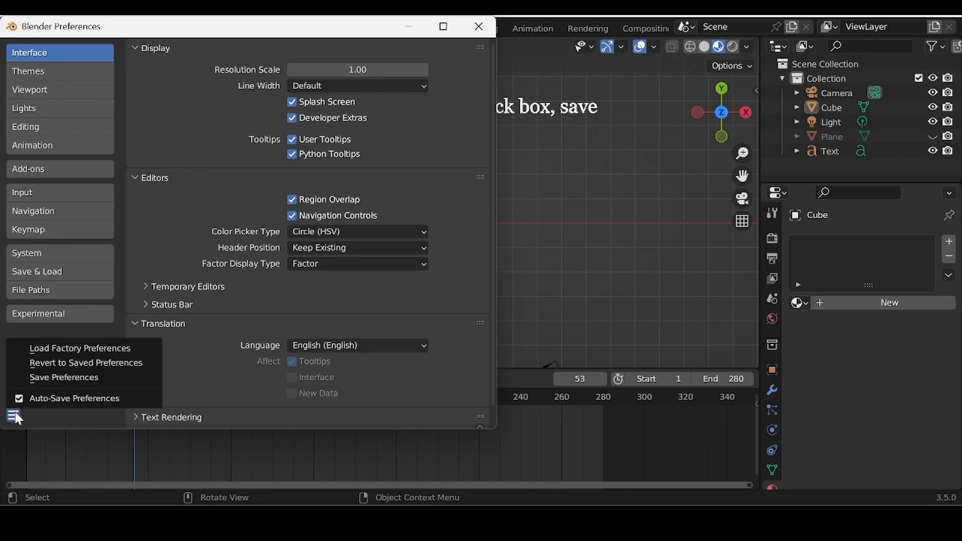
{"action": "left_click", "coordinate": [71, 381]}
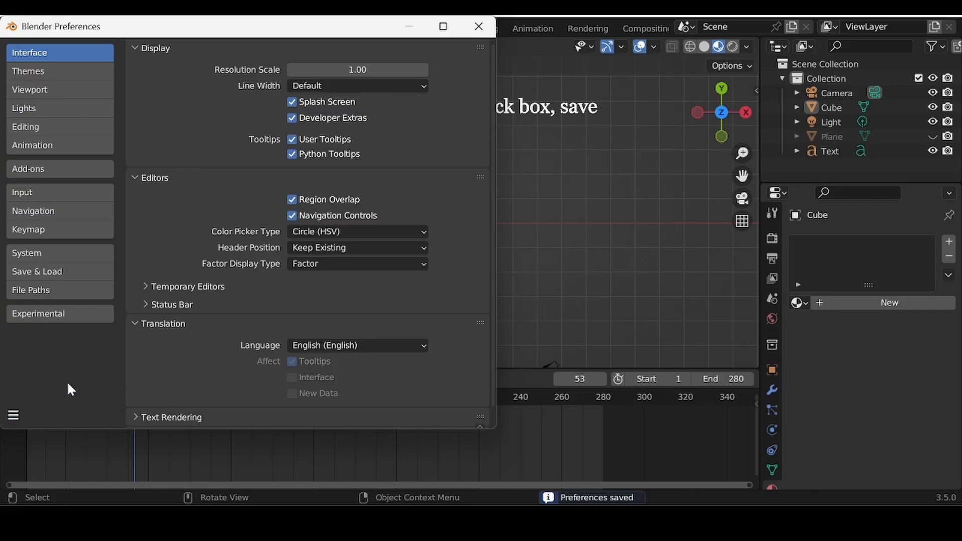
{"action": "left_click", "coordinate": [473, 22]}
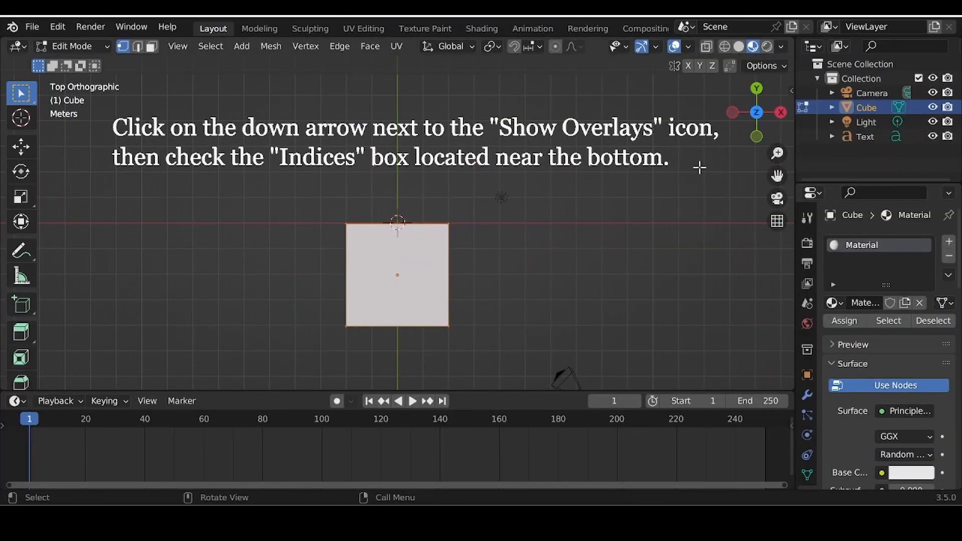
Step: Turn on the Indices viewport overlay and examine the cube's vertex numbers in perspective
{"action": "left_click", "coordinate": [689, 47]}
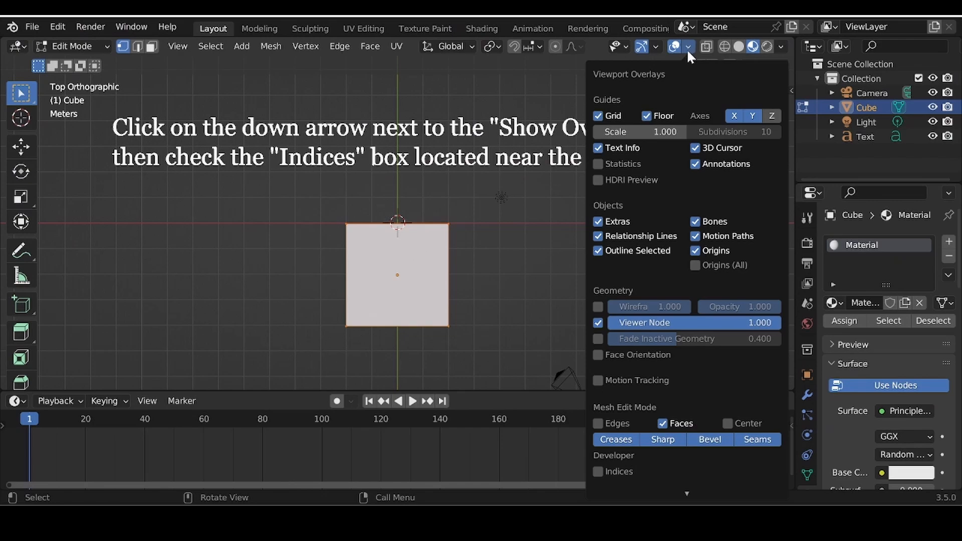
{"action": "left_click", "coordinate": [598, 471]}
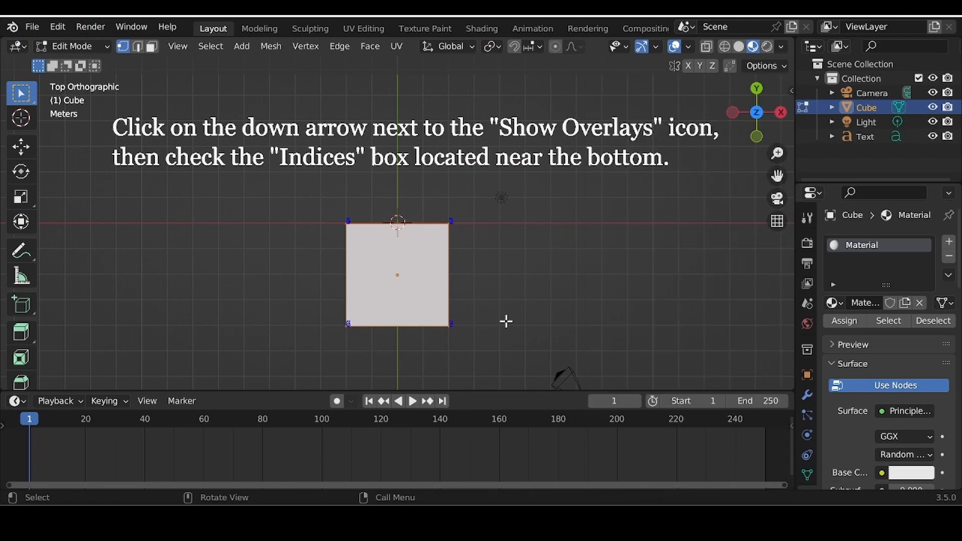
{"action": "middle_click_drag", "start_coordinate": [489, 266], "coordinate": [487, 311]}
{"action": "scroll", "coordinate": [489, 313], "scroll_direction": "up", "scroll_amount": 3}
{"action": "middle_click_drag", "start_coordinate": [572, 327], "coordinate": [525, 288]}
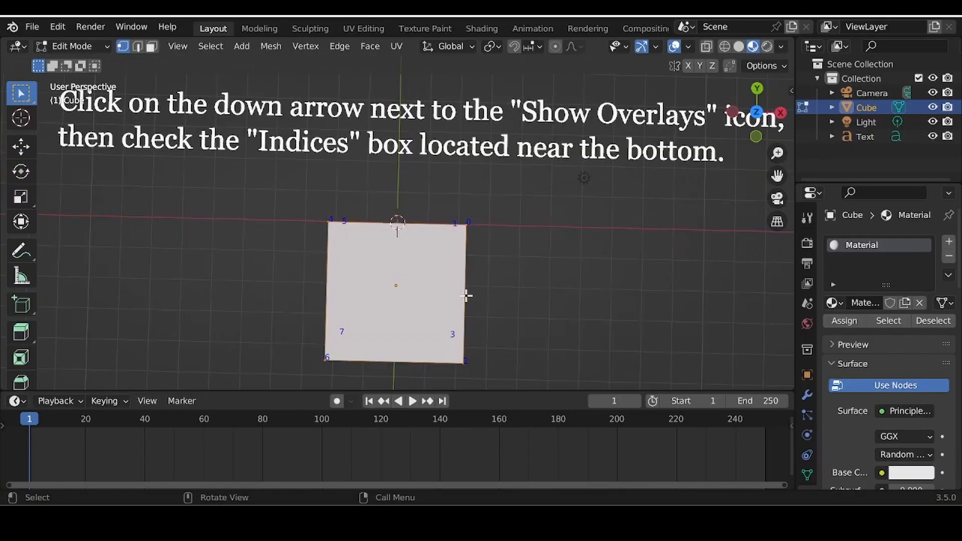
Step: Subdivide the cube with one cut and examine its vertex numbering from an angle
{"action": "right_click", "coordinate": [415, 290]}
{"action": "left_click", "coordinate": [338, 182]}
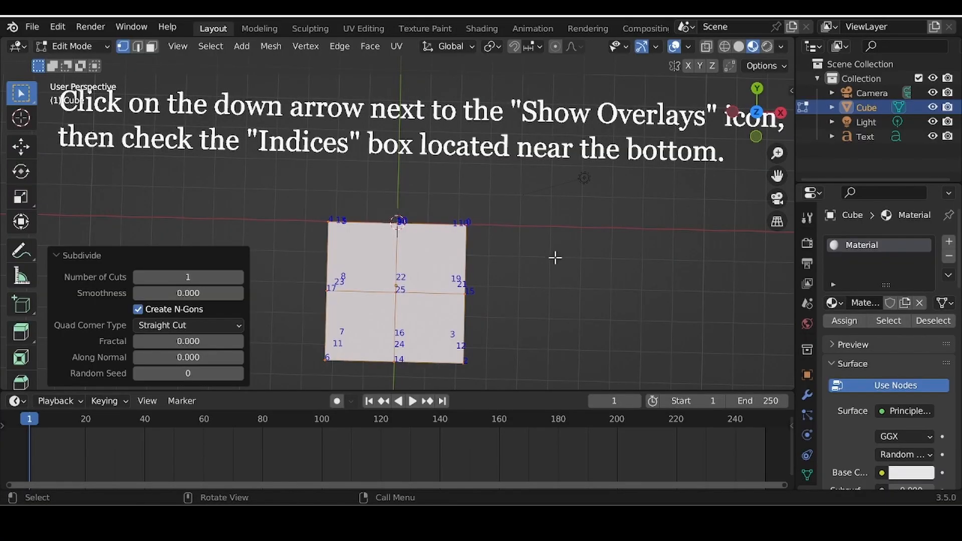
{"action": "middle_click_drag", "start_coordinate": [555, 257], "coordinate": [626, 352]}
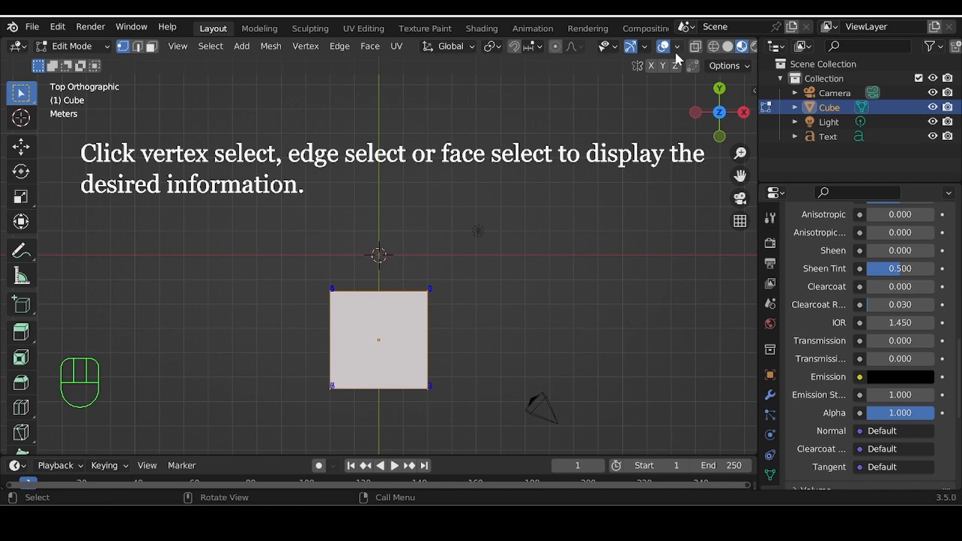
Step: Check the Indices overlay setting, and display the cube's edge and face indices using edge select and face select
{"action": "left_click", "coordinate": [677, 46]}
{"action": "left_click", "coordinate": [678, 48]}
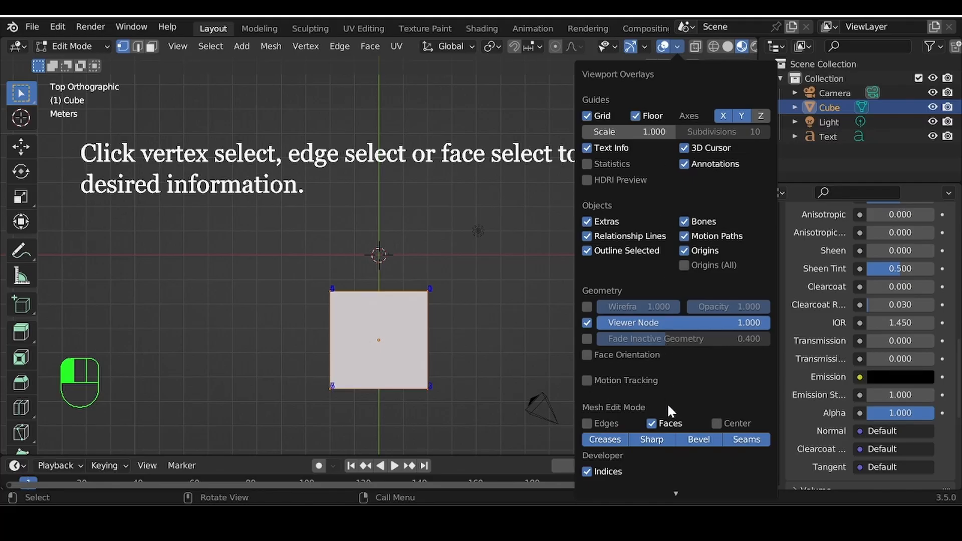
{"action": "middle_click_drag", "start_coordinate": [524, 382], "coordinate": [535, 309]}
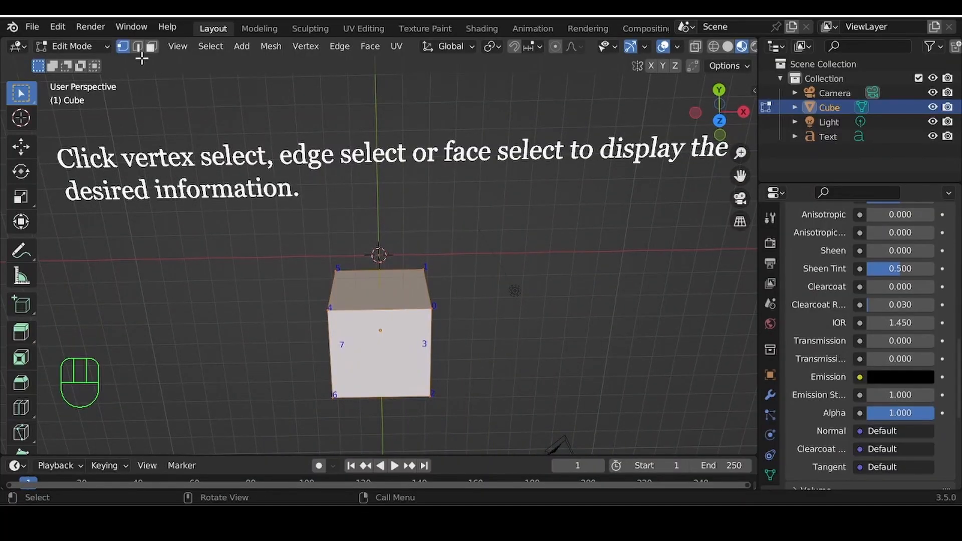
{"action": "left_click", "coordinate": [137, 47]}
{"action": "middle_click_drag", "start_coordinate": [471, 249], "coordinate": [500, 221]}
{"action": "left_click", "coordinate": [152, 47]}
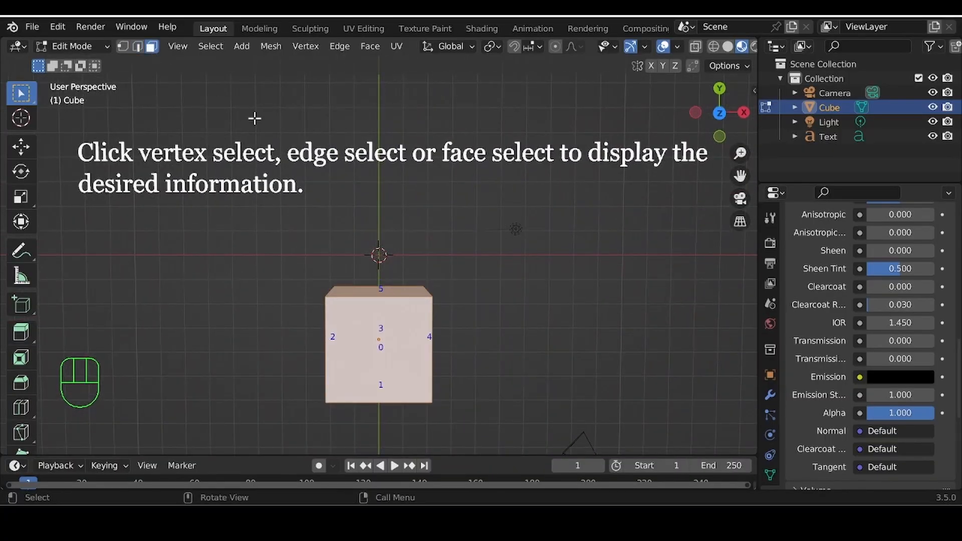
{"action": "middle_click", "coordinate": [506, 212]}
{"action": "mouse_move", "coordinate": [611, 279]}
{"action": "middle_mouse_down"}
{"action": "mouse_move", "coordinate": [606, 391]}
{"action": "mouse_move", "coordinate": [458, 424]}
{"action": "mouse_move", "coordinate": [458, 82]}
{"action": "mouse_move", "coordinate": [601, 288]}
{"action": "middle_mouse_up"}
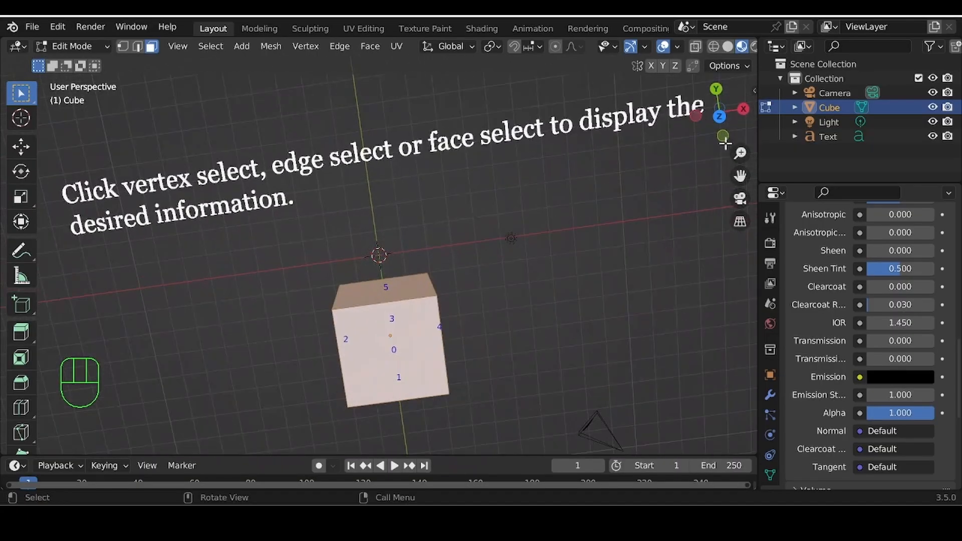
Step: Subdivide all the cube's faces once in face select mode and examine the face indices
{"action": "left_click", "coordinate": [719, 114]}
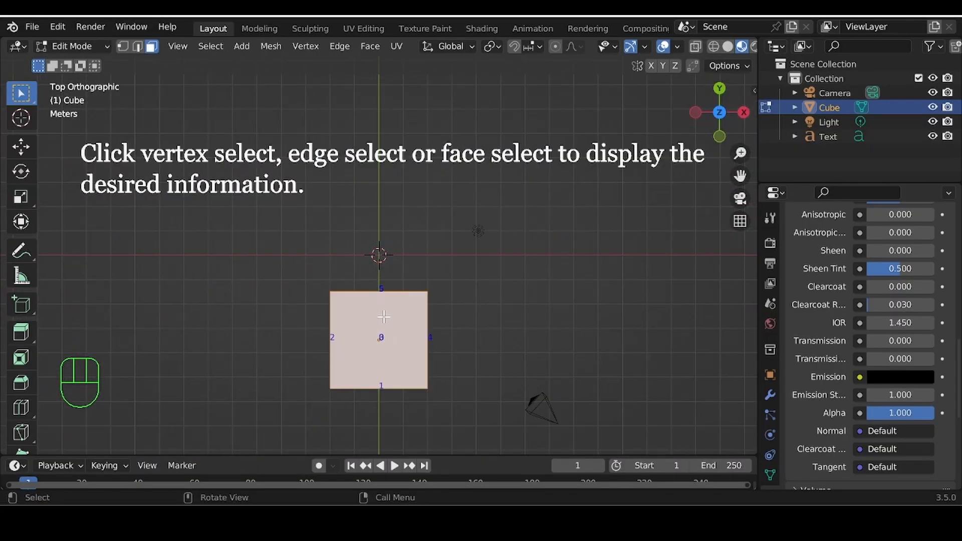
{"action": "right_click", "coordinate": [384, 317]}
{"action": "left_click", "coordinate": [337, 227]}
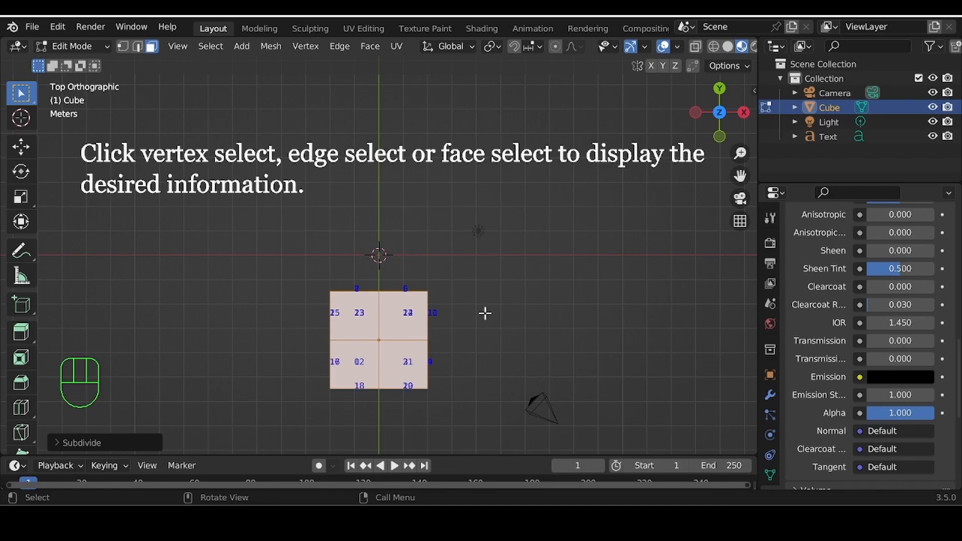
{"action": "mouse_move", "coordinate": [486, 313]}
{"action": "middle_mouse_down"}
{"action": "mouse_move", "coordinate": [494, 371]}
{"action": "mouse_move", "coordinate": [412, 388]}
{"action": "mouse_move", "coordinate": [343, 430]}
{"action": "mouse_move", "coordinate": [122, 230]}
{"action": "mouse_move", "coordinate": [488, 317]}
{"action": "mouse_move", "coordinate": [490, 341]}
{"action": "mouse_move", "coordinate": [489, 329]}
{"action": "middle_mouse_up"}
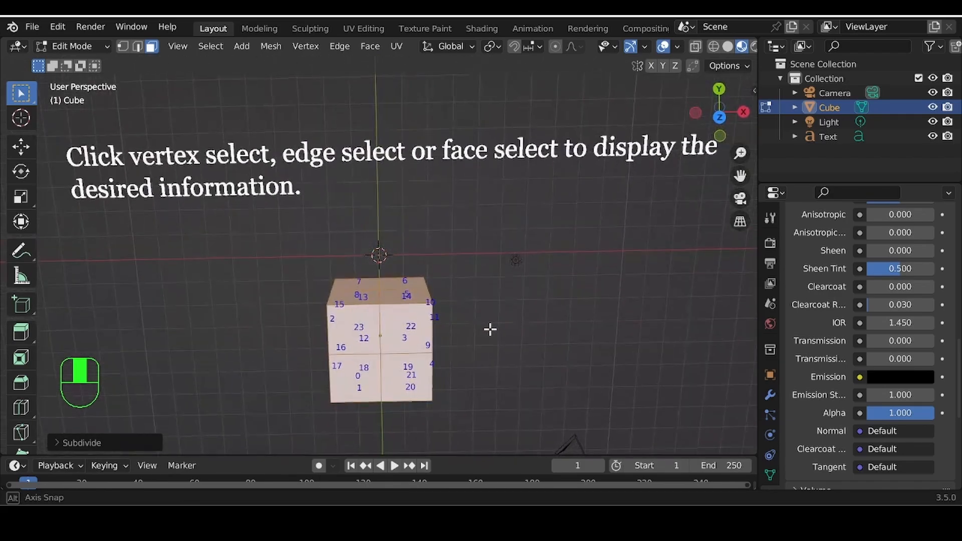
Step: Display the subdivided cube's edge indices, switch to vertex select for its vertex indices, and return to top view
{"action": "left_click", "coordinate": [138, 46]}
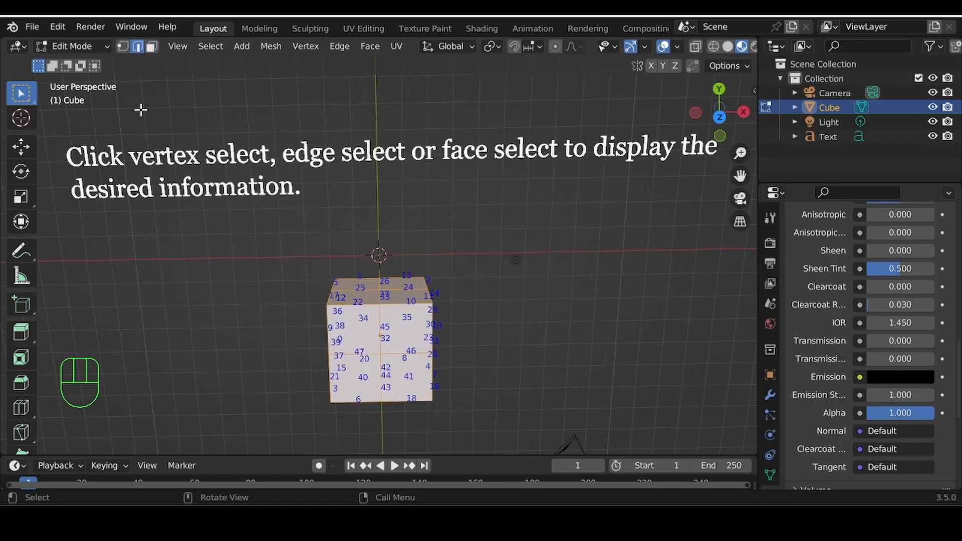
{"action": "left_click", "coordinate": [123, 47]}
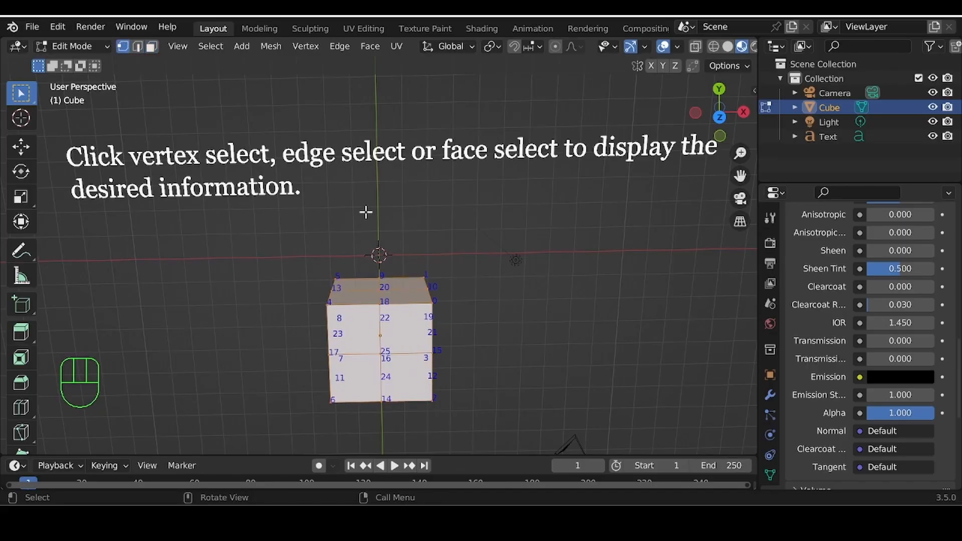
{"action": "mouse_move", "coordinate": [521, 288]}
{"action": "middle_mouse_down"}
{"action": "mouse_move", "coordinate": [537, 292]}
{"action": "mouse_move", "coordinate": [430, 321]}
{"action": "mouse_move", "coordinate": [515, 243]}
{"action": "mouse_move", "coordinate": [534, 286]}
{"action": "mouse_move", "coordinate": [526, 294]}
{"action": "middle_mouse_up"}
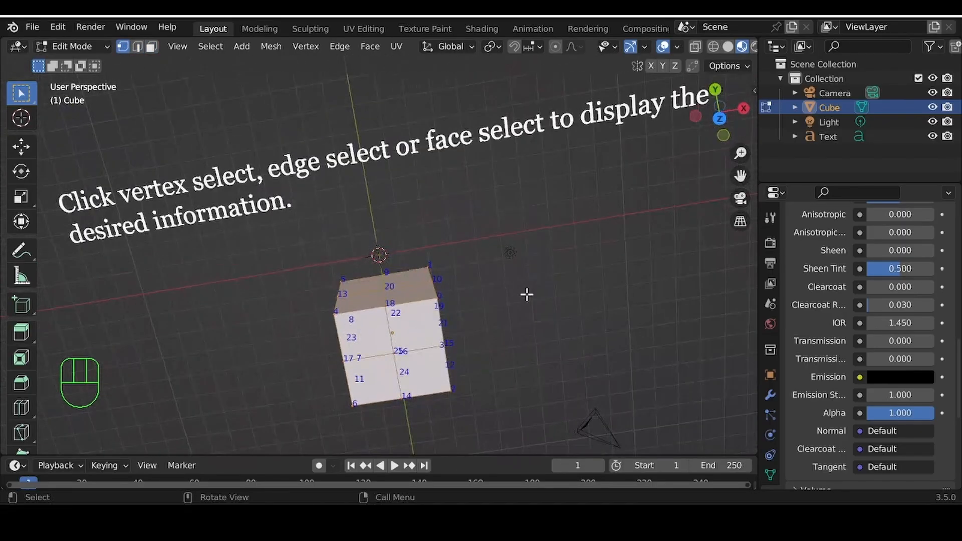
{"action": "left_click", "coordinate": [719, 119]}
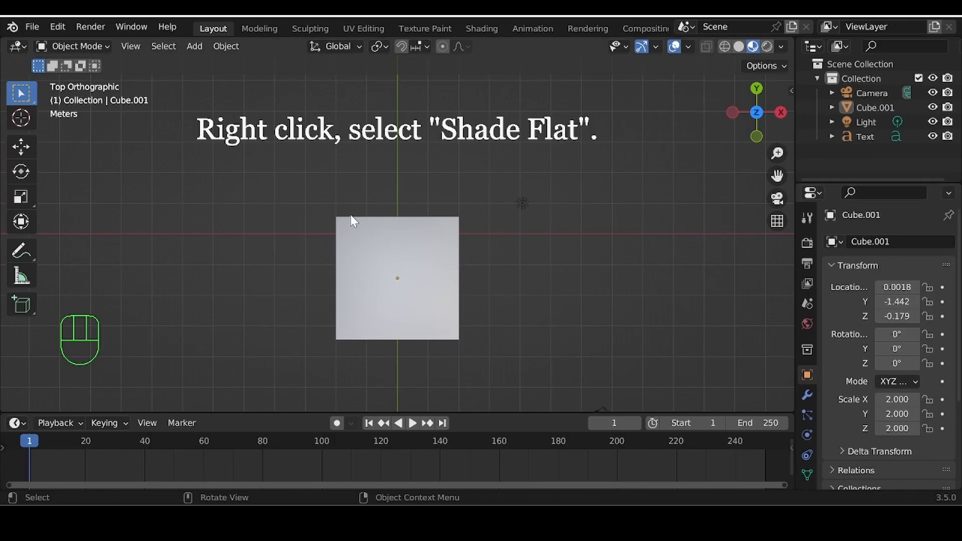
Step: Select the smooth-shaded cube and apply Shade Flat to it
{"action": "left_click", "coordinate": [421, 264]}
{"action": "right_click", "coordinate": [410, 236]}
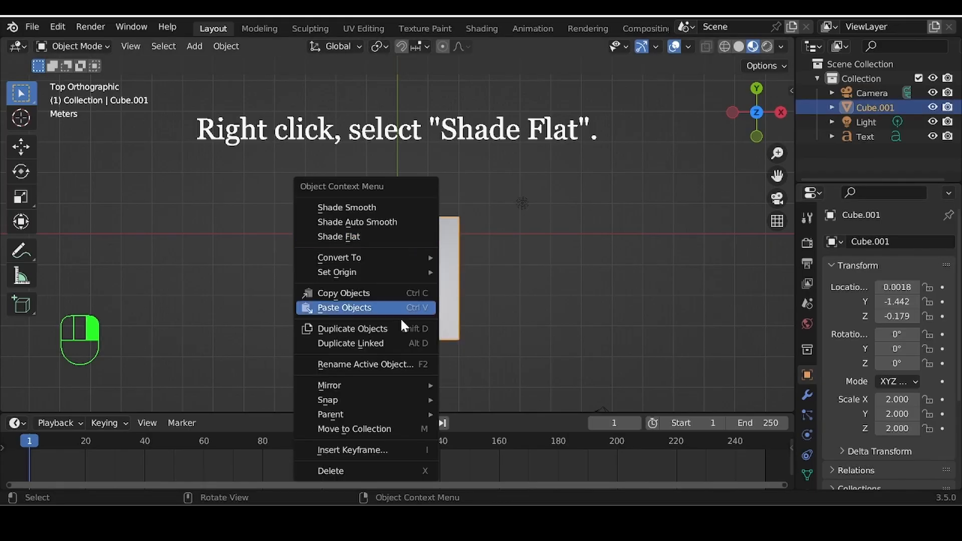
{"action": "left_click", "coordinate": [390, 236]}
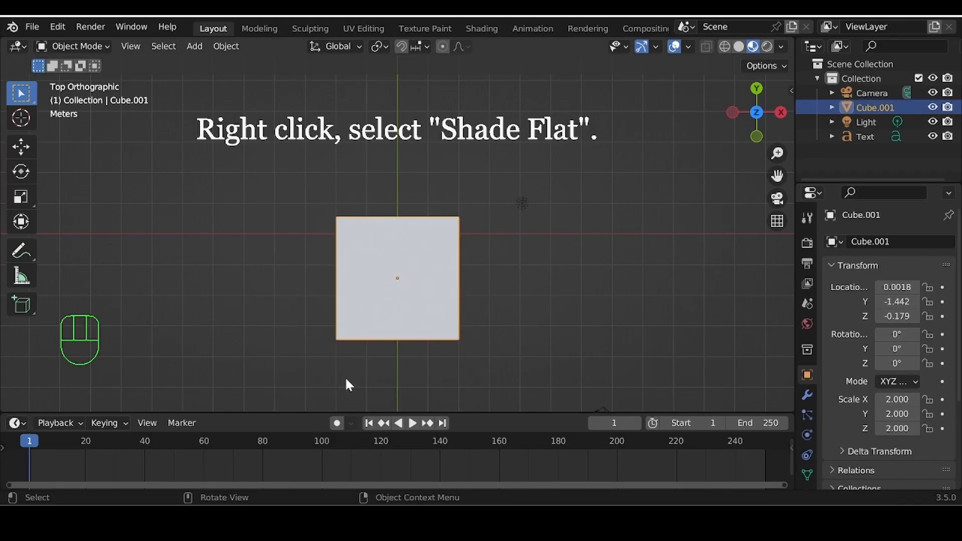
Step: Inspect the flat-shaded cube from an angle and return to top view
{"action": "middle_click_drag", "start_coordinate": [346, 382], "coordinate": [575, 356]}
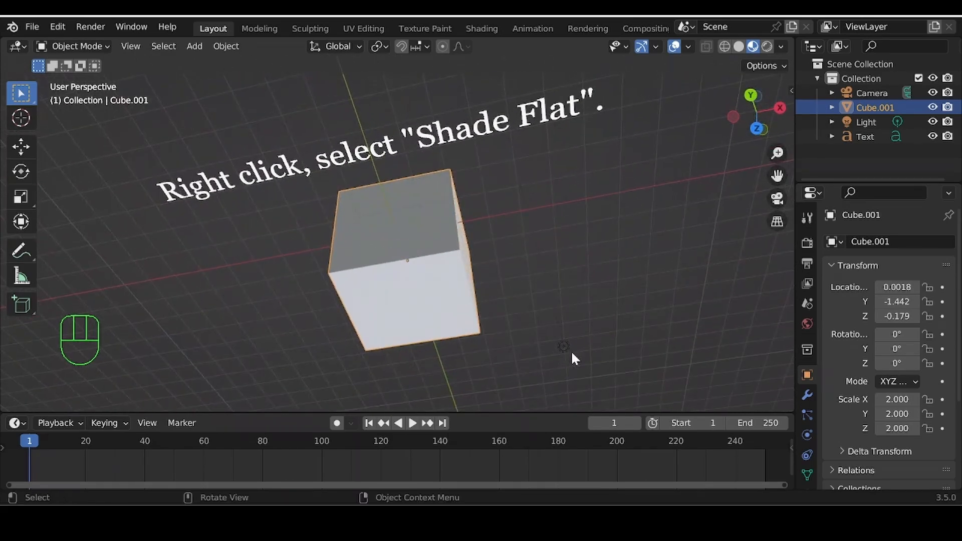
{"action": "left_click", "coordinate": [757, 129]}
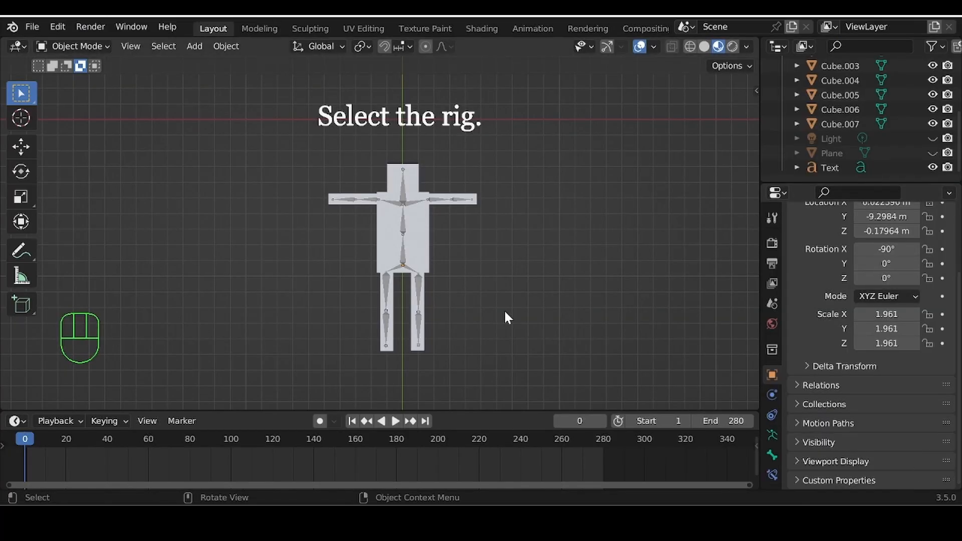
Step: Select the character's armature and turn on Names in its Viewport Display settings to show the bone names
{"action": "left_click", "coordinate": [403, 251]}
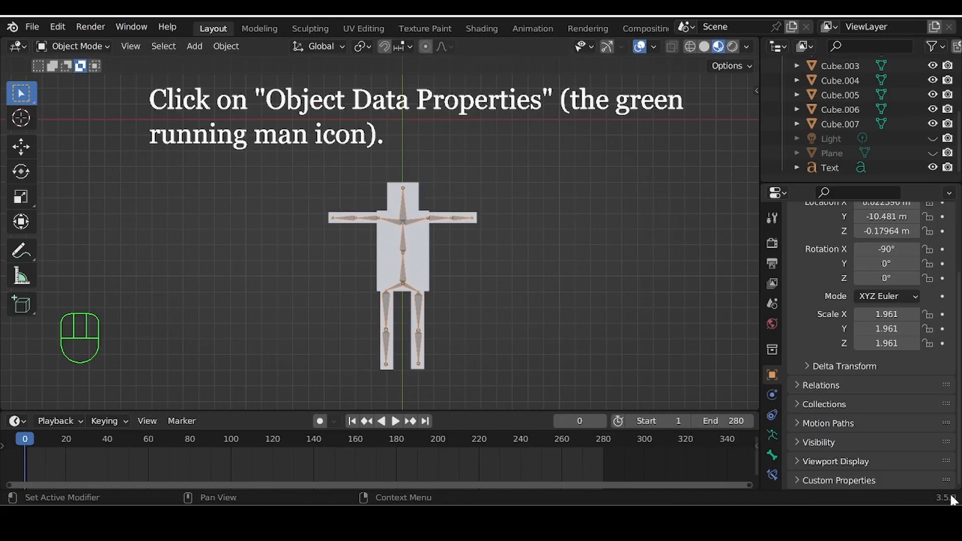
{"action": "left_click", "coordinate": [770, 434]}
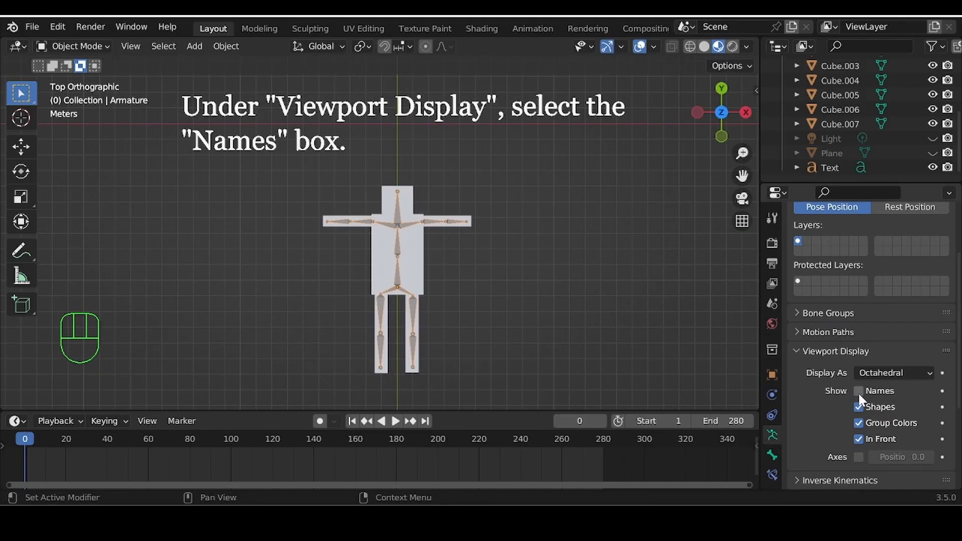
{"action": "left_click", "coordinate": [858, 391]}
{"action": "middle_click_drag", "start_coordinate": [545, 307], "coordinate": [534, 333]}
{"action": "middle_click_drag", "start_coordinate": [350, 286], "coordinate": [468, 281], "text": "alt"}
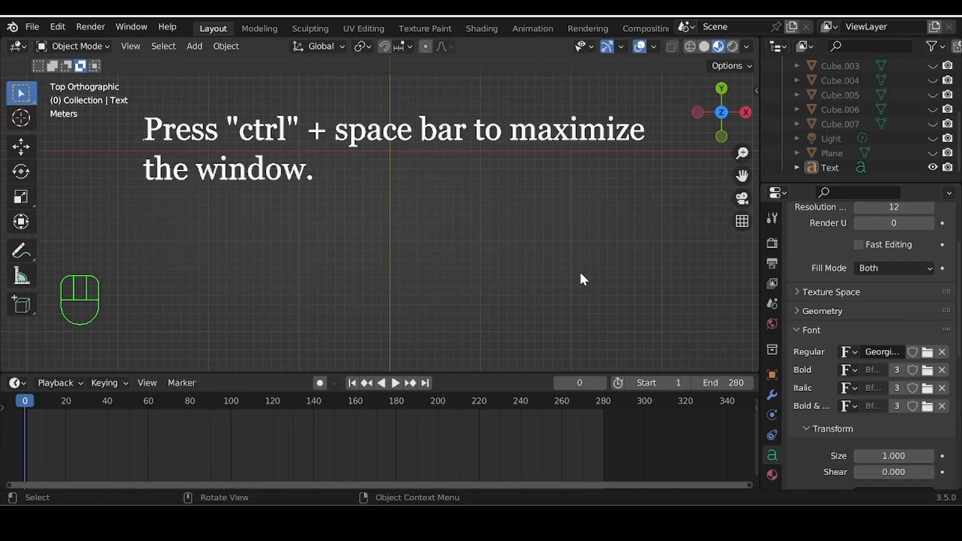
Step: Maximize the 3D viewport and restore the normal display, and do the same with the timeline editor
{"action": "key", "text": "ctrl+space"}
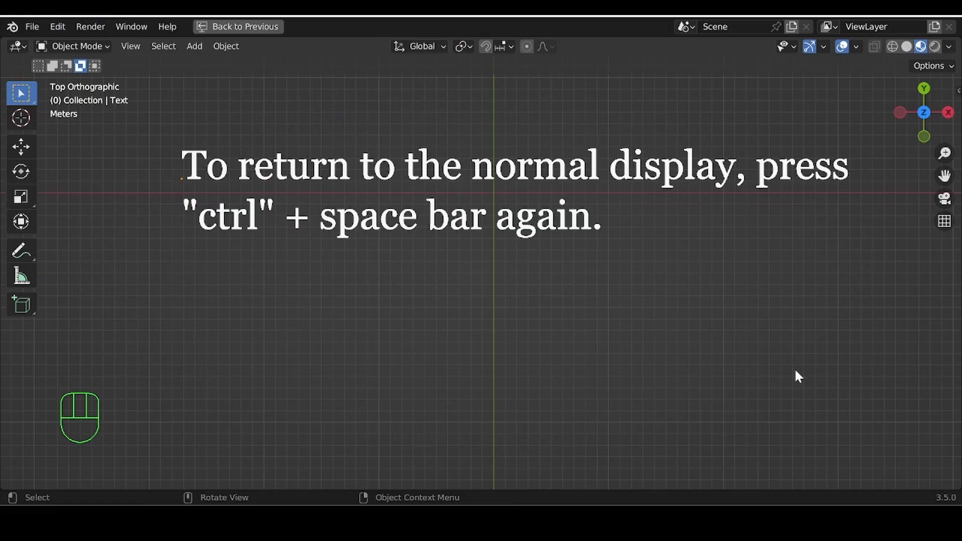
{"action": "key", "text": "ctrl+space"}
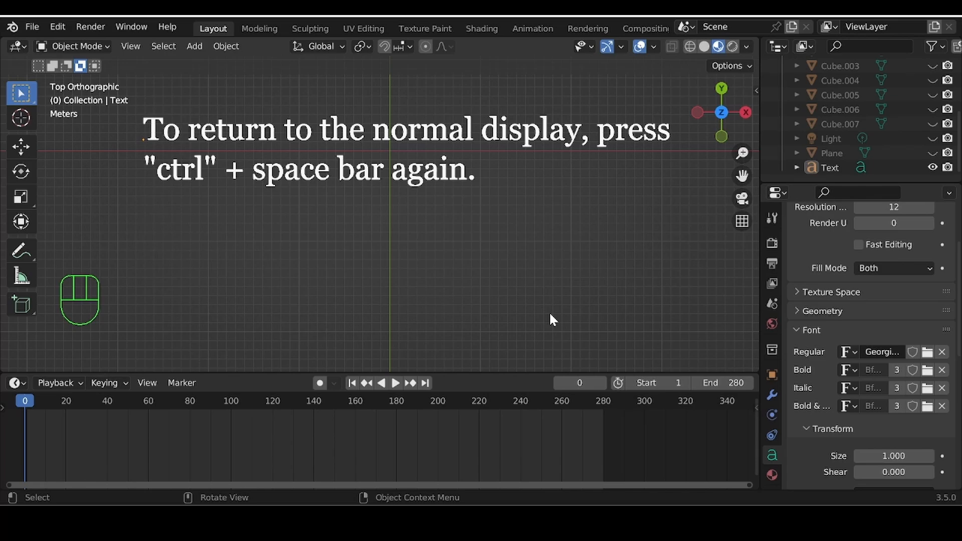
{"action": "key", "text": "ctrl+space"}
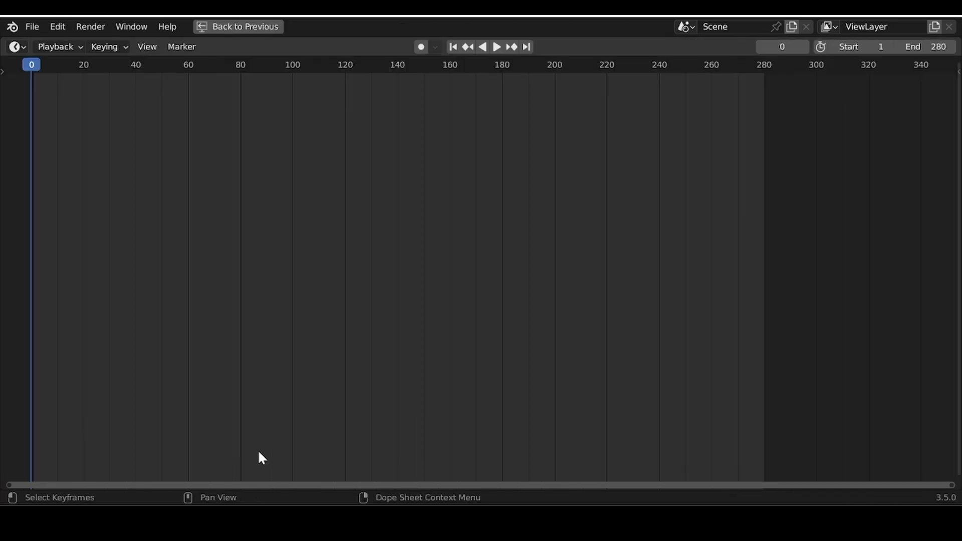
{"action": "key", "text": "ctrl+space"}
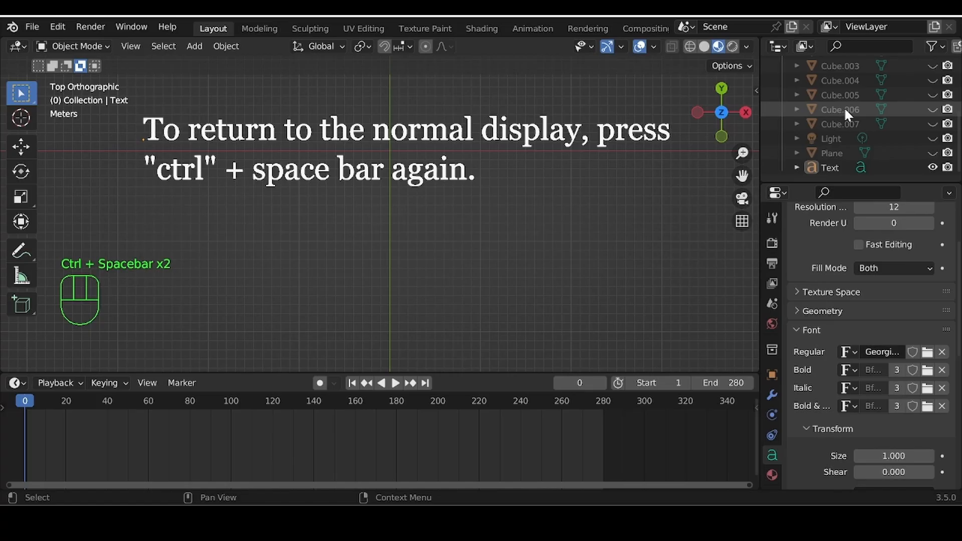
Step: Maximize and restore the Outliner, and do the same with the Properties editor
{"action": "key", "text": "ctrl+space"}
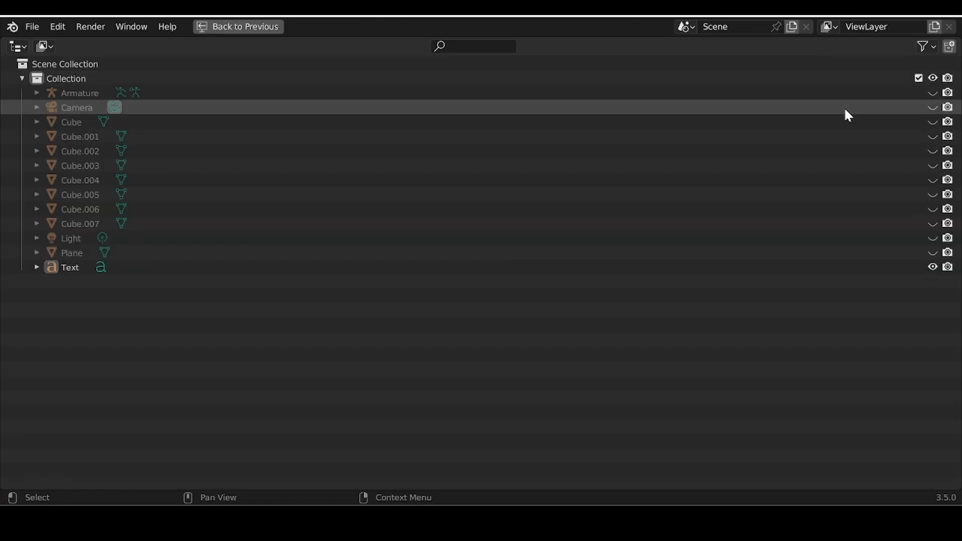
{"action": "key", "text": "ctrl+space"}
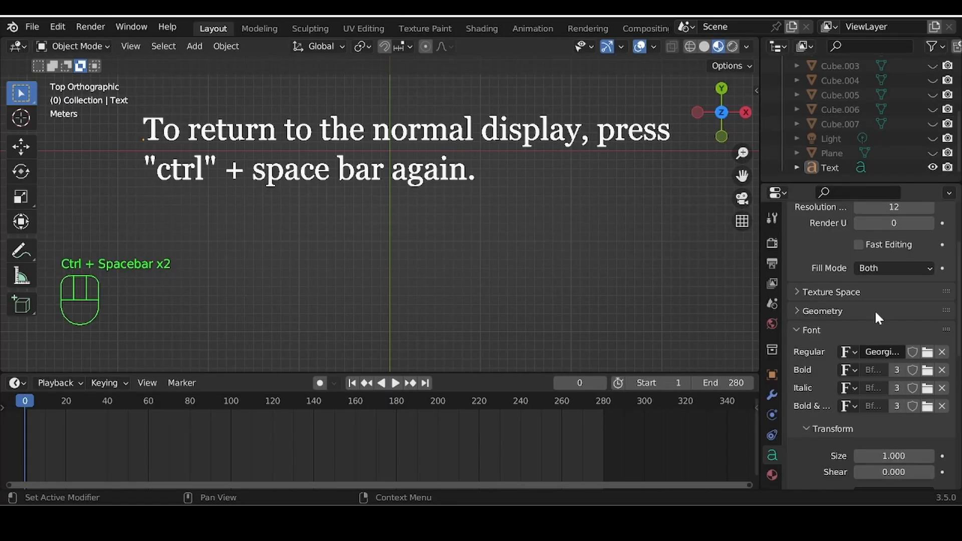
{"action": "key", "text": "ctrl+space"}
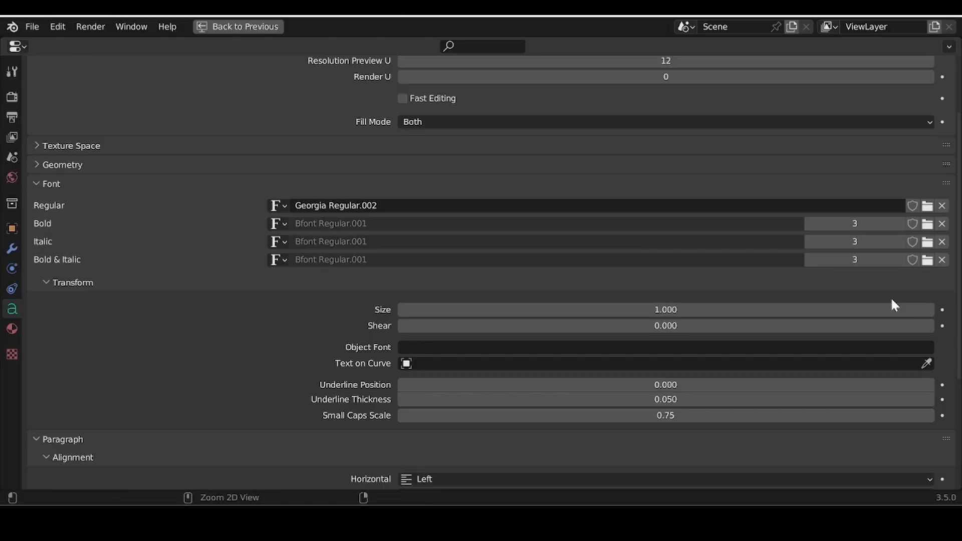
{"action": "key", "text": "ctrl+space"}
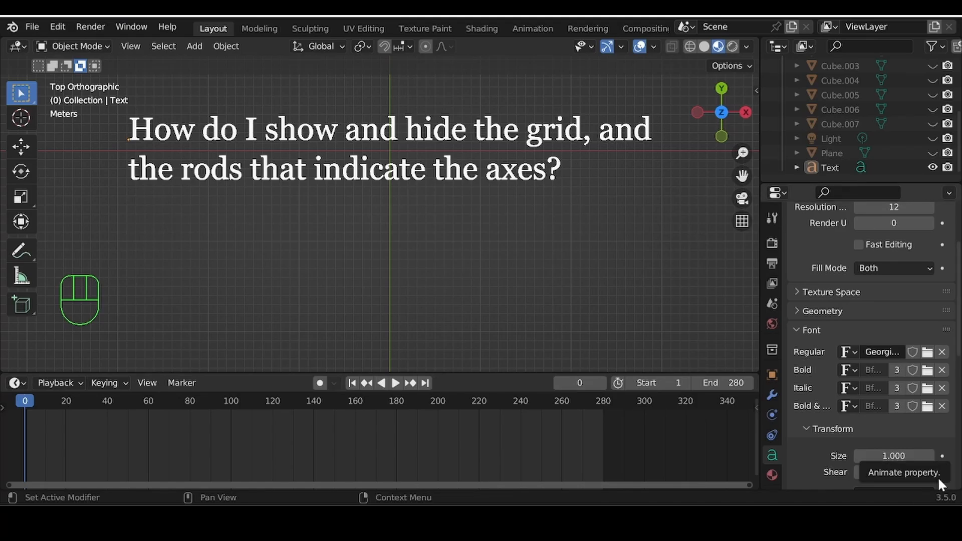
Step: Hide the viewport grid through the overlay settings and show it again
{"action": "left_click", "coordinate": [653, 46]}
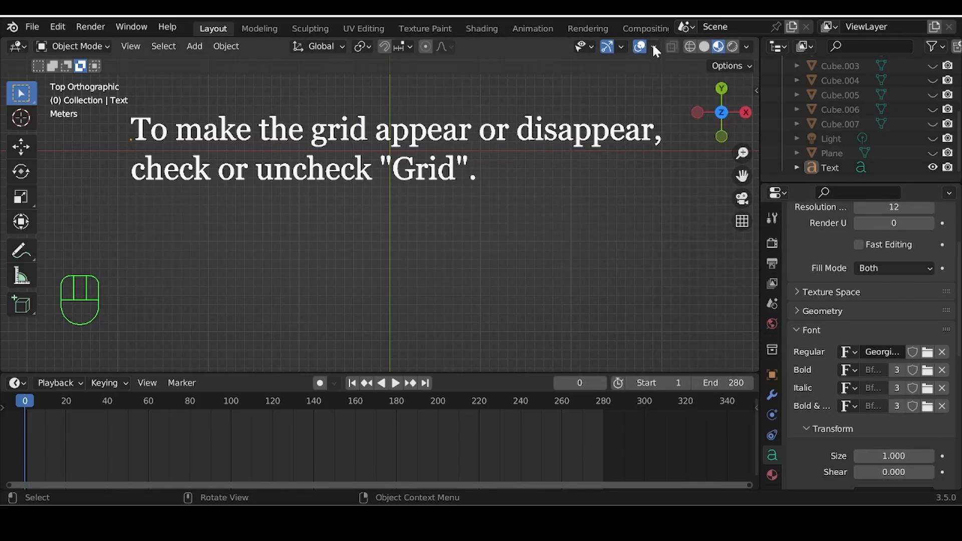
{"action": "left_click", "coordinate": [651, 44]}
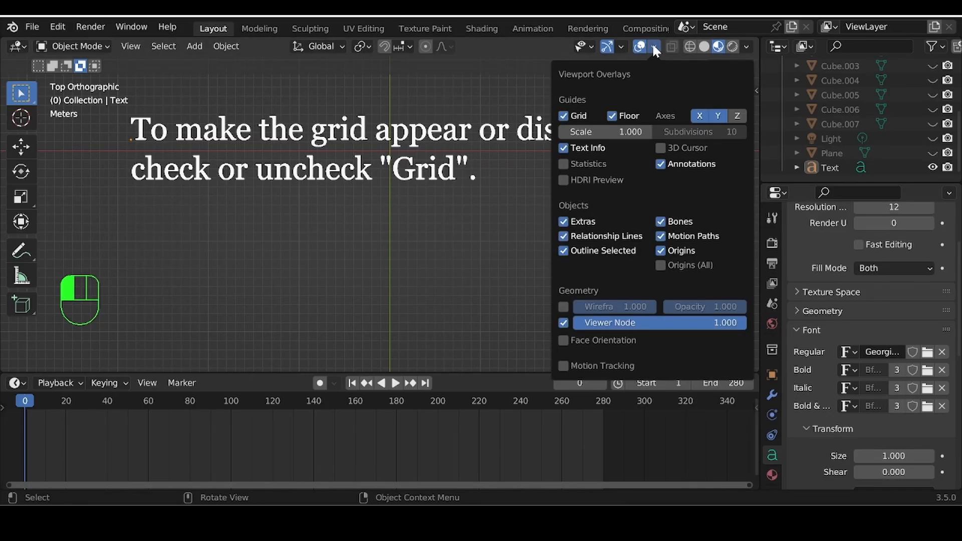
{"action": "left_click", "coordinate": [563, 116]}
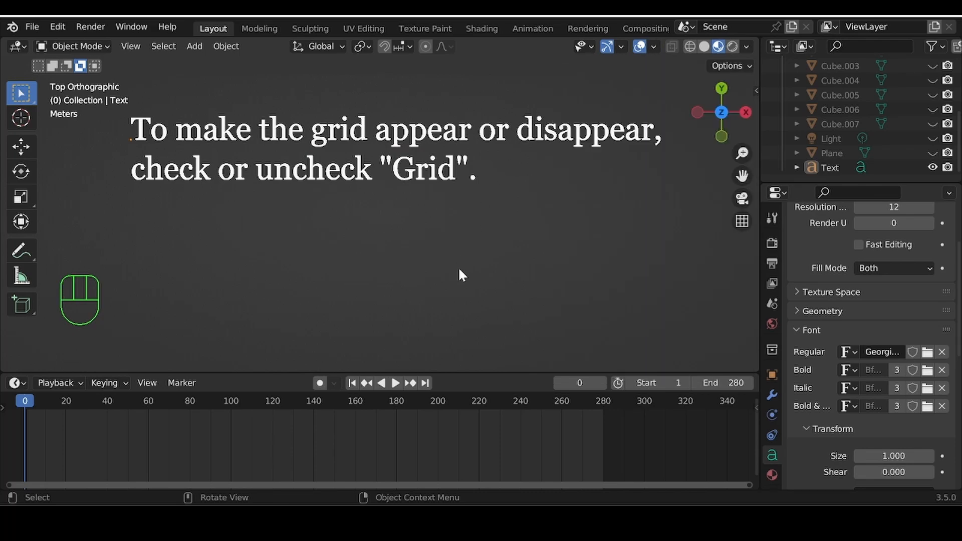
{"action": "left_click", "coordinate": [653, 45]}
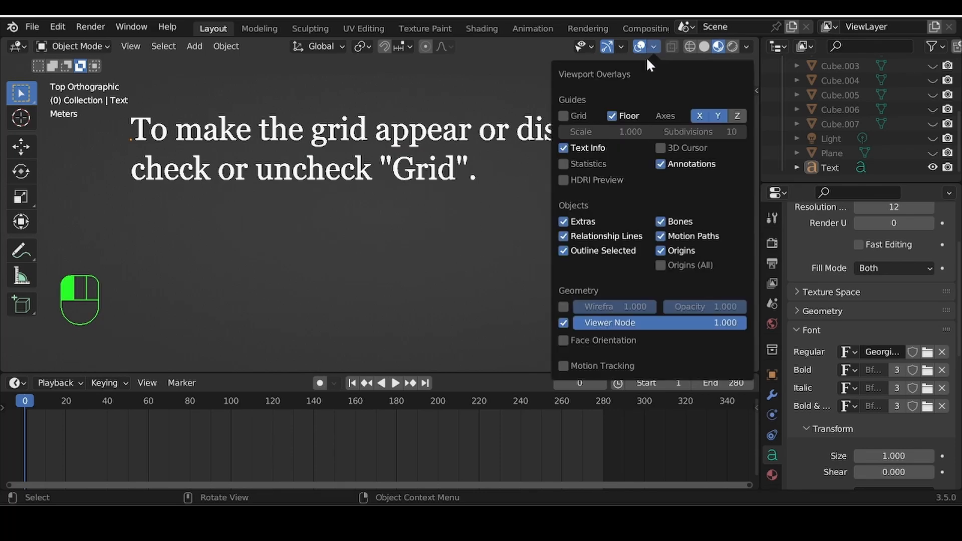
{"action": "left_click", "coordinate": [562, 116]}
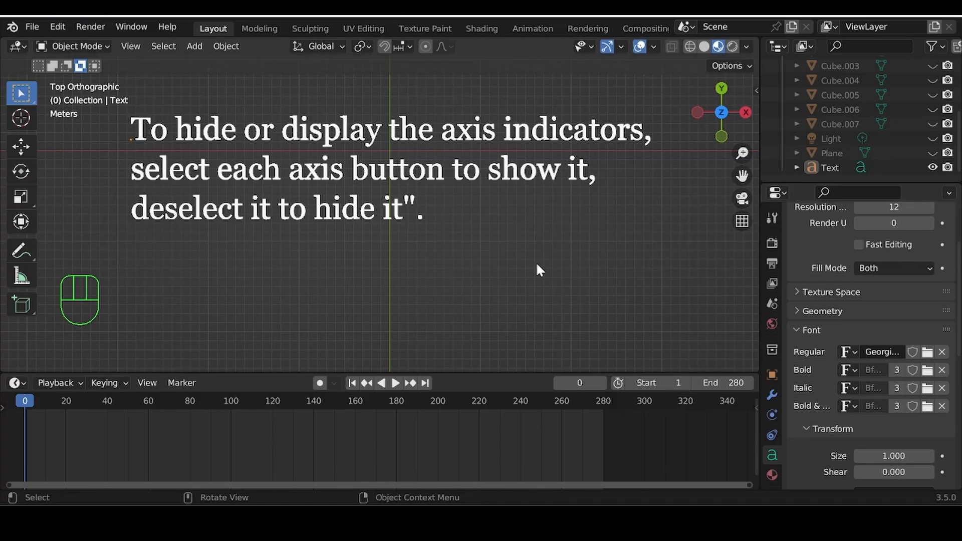
Step: Hide the X and Y axis indicators in the viewport overlays
{"action": "middle_click_drag", "start_coordinate": [482, 219], "coordinate": [489, 259]}
{"action": "left_click", "coordinate": [653, 46]}
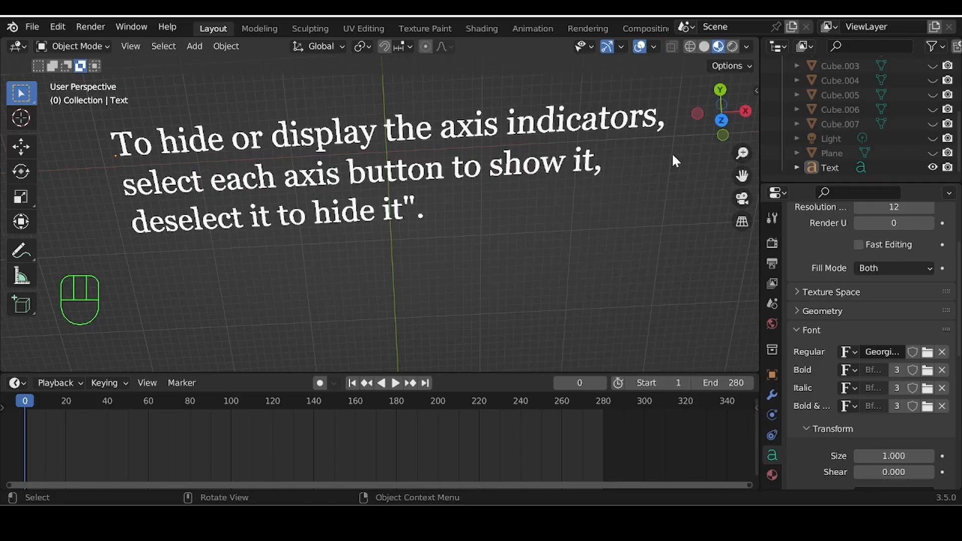
{"action": "left_click", "coordinate": [655, 46]}
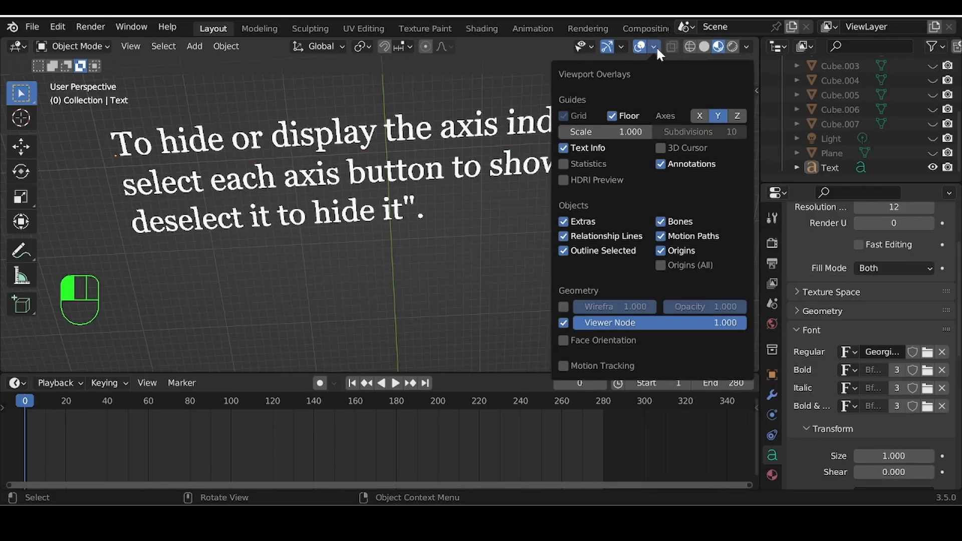
{"action": "left_click", "coordinate": [717, 116]}
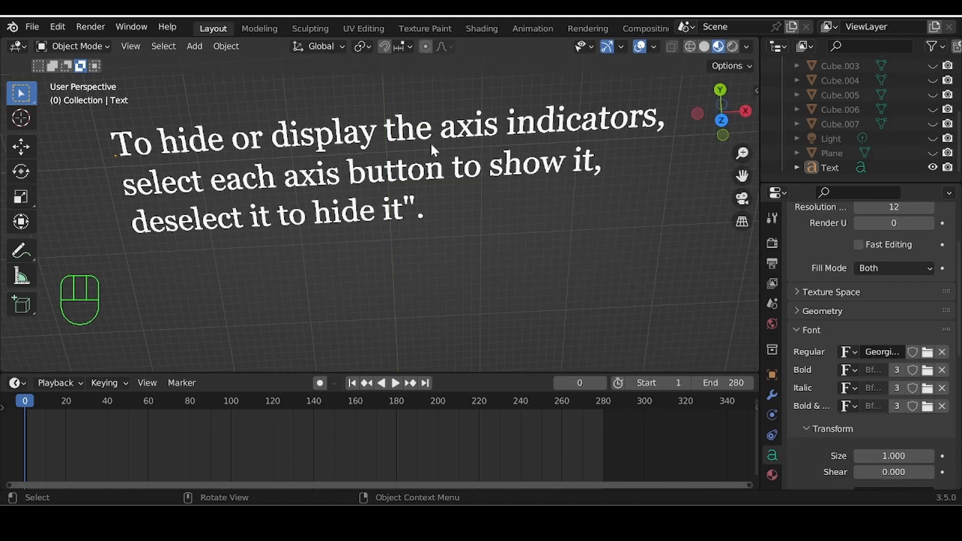
Step: Show the X, Y and Z axis indicators in the viewport overlays and check them from another angle
{"action": "left_click", "coordinate": [652, 47]}
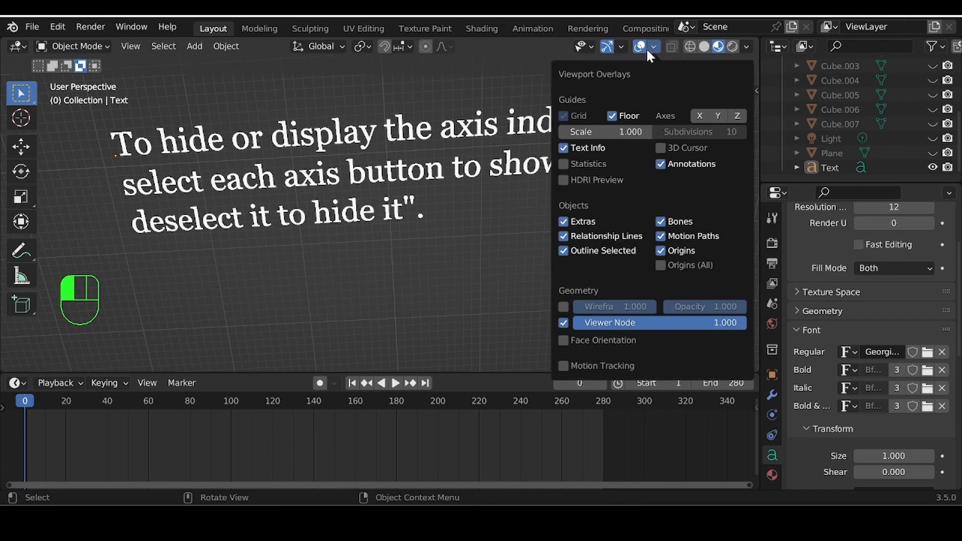
{"action": "left_click", "coordinate": [717, 116]}
{"action": "left_click", "coordinate": [734, 116]}
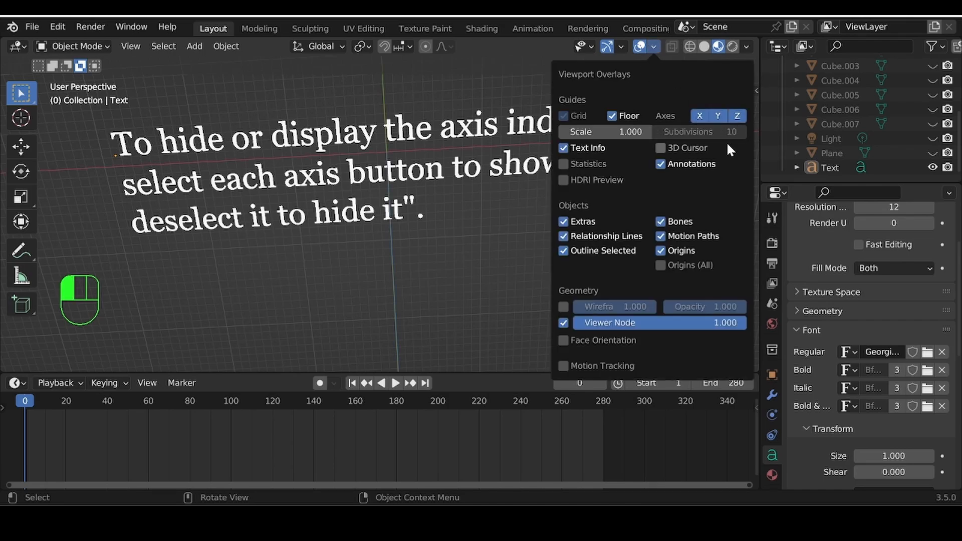
{"action": "middle_click_drag", "start_coordinate": [468, 241], "coordinate": [539, 240]}
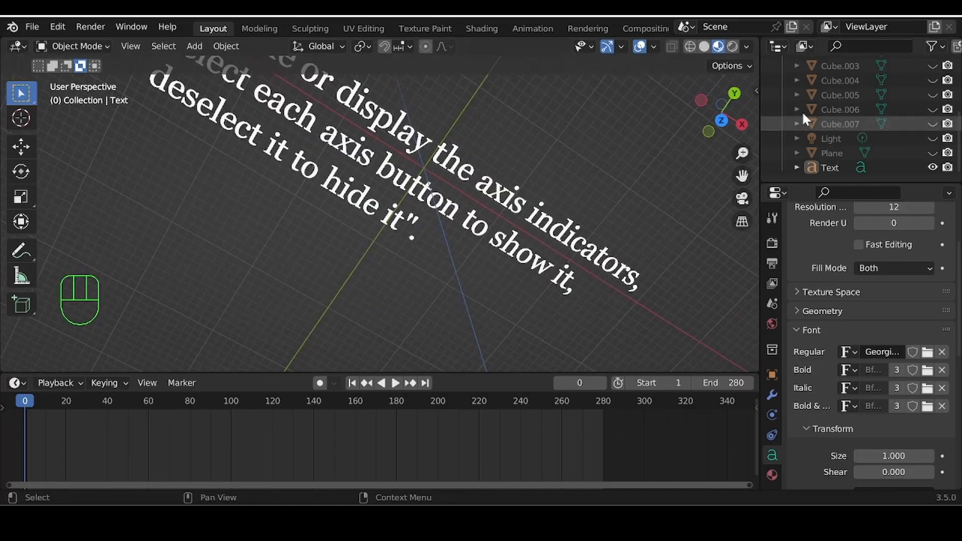
Step: Toggle the Z and Y axis indicators off and on several times in the viewport overlays
{"action": "left_click", "coordinate": [653, 47]}
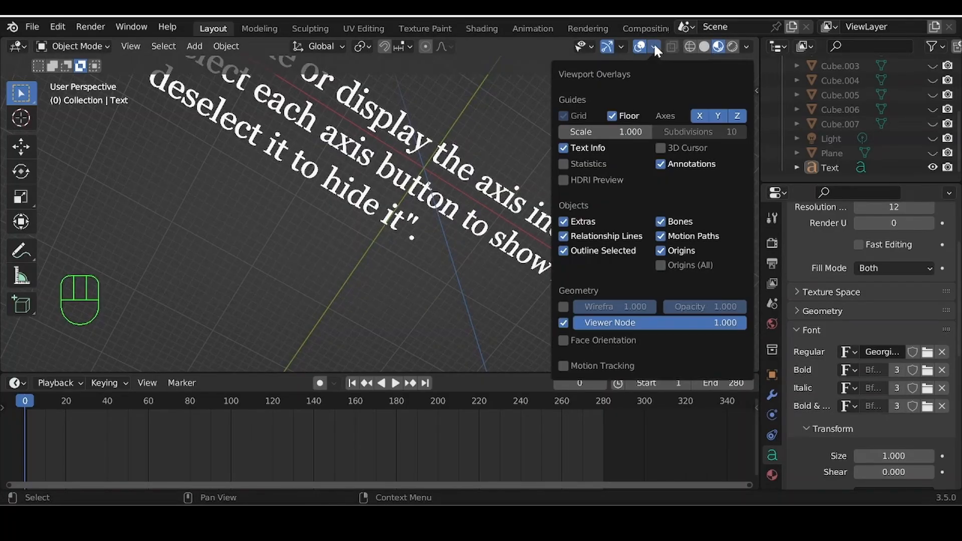
{"action": "left_click", "coordinate": [737, 116]}
{"action": "left_click", "coordinate": [738, 117]}
{"action": "left_click", "coordinate": [737, 117]}
{"action": "left_click", "coordinate": [737, 117]}
{"action": "left_click", "coordinate": [717, 116]}
{"action": "left_click", "coordinate": [716, 113]}
{"action": "left_click", "coordinate": [716, 113]}
{"action": "left_click", "coordinate": [716, 114]}
{"action": "middle_click_drag", "start_coordinate": [326, 203], "coordinate": [278, 205]}
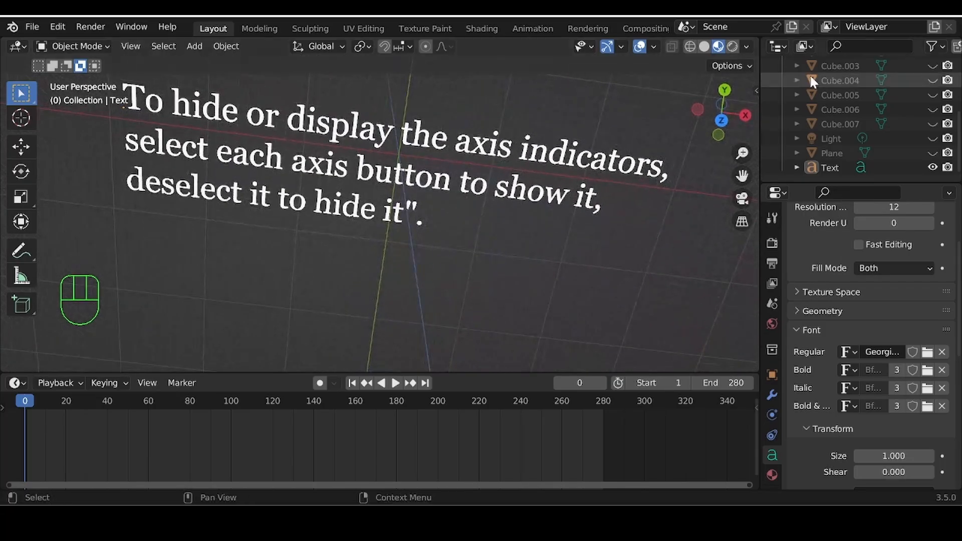
{"action": "left_click", "coordinate": [654, 46]}
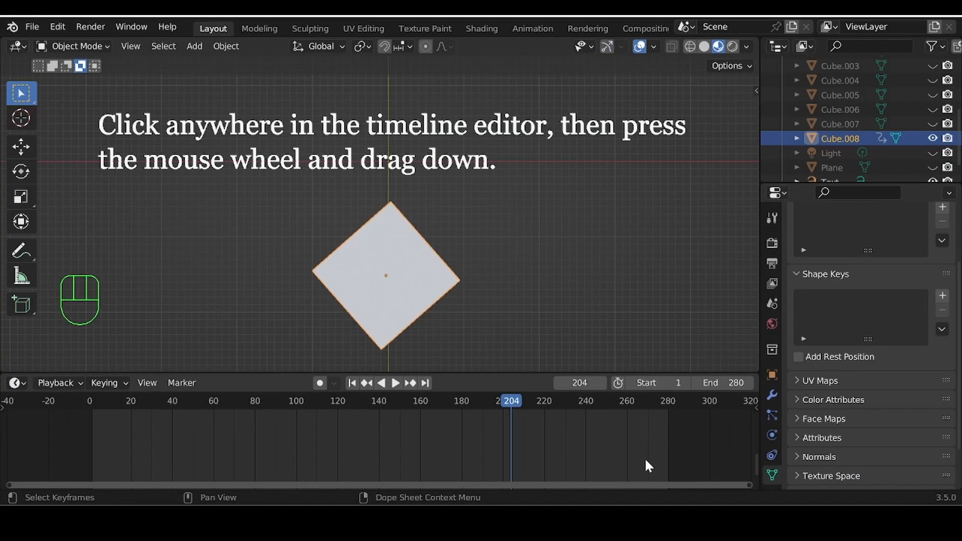
Step: Bring the hidden keyframes back into view in the timeline, and jump the playhead to the start frame
{"action": "middle_click_drag", "start_coordinate": [224, 438], "coordinate": [199, 450]}
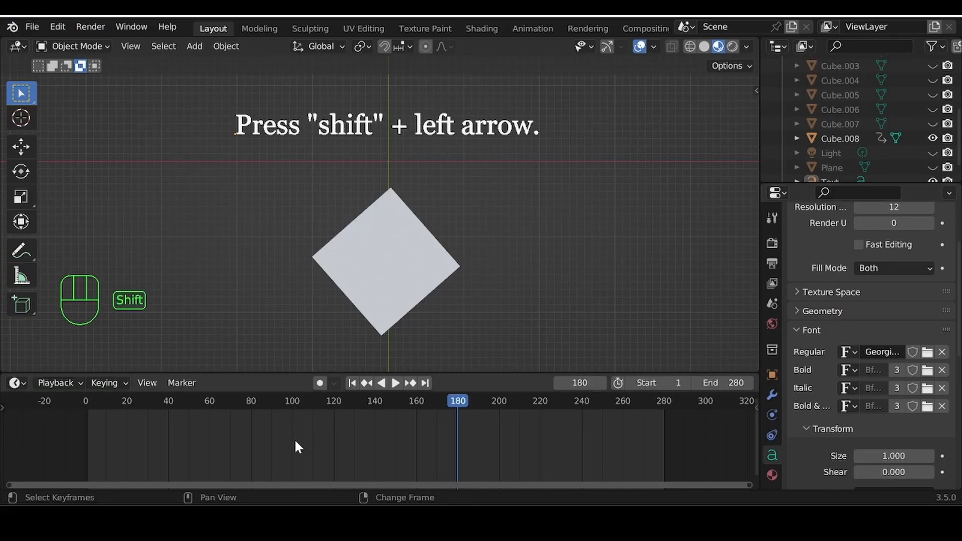
{"action": "key", "text": "shift+Left"}
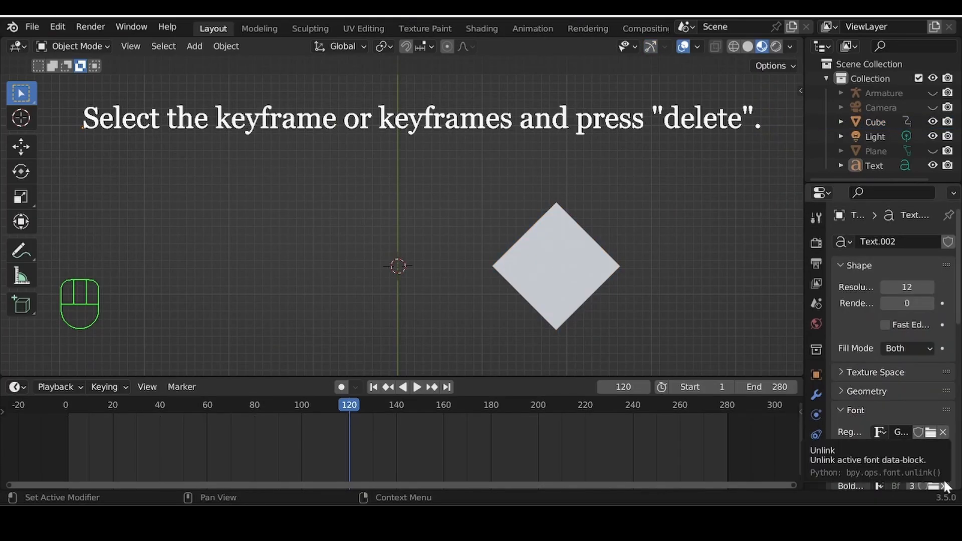
Step: Select the cube and delete all of its keyframes from the timeline
{"action": "left_click", "coordinate": [557, 267]}
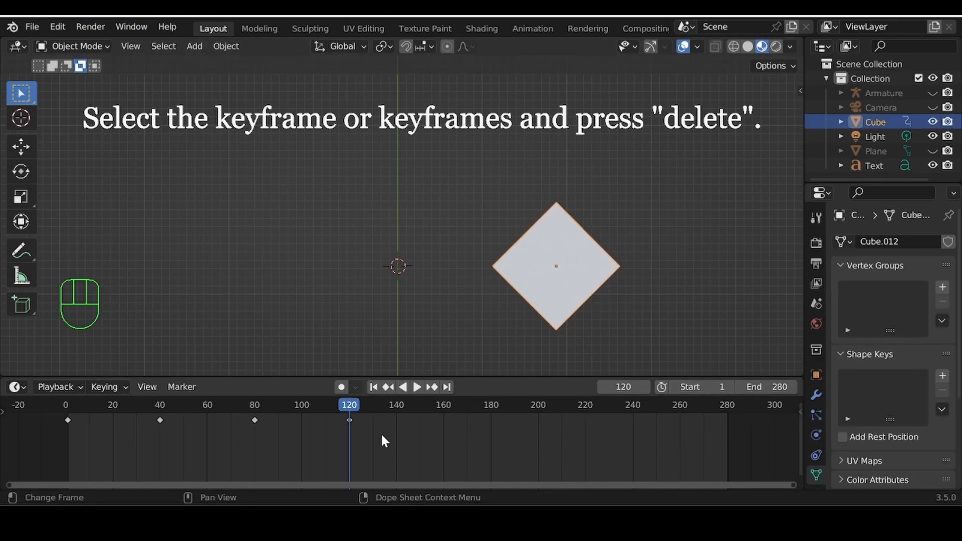
{"action": "left_click_drag", "start_coordinate": [382, 434], "coordinate": [61, 416]}
{"action": "key", "text": "Delete"}
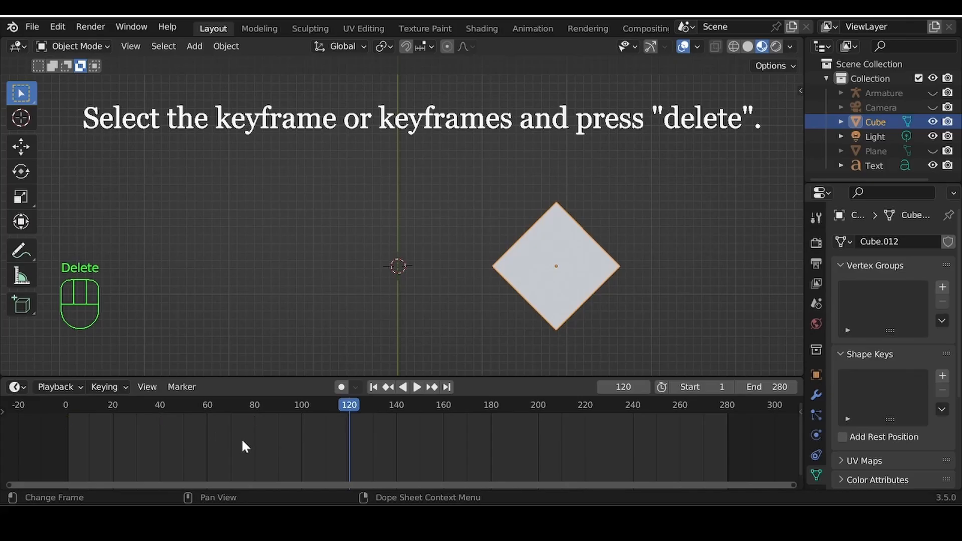
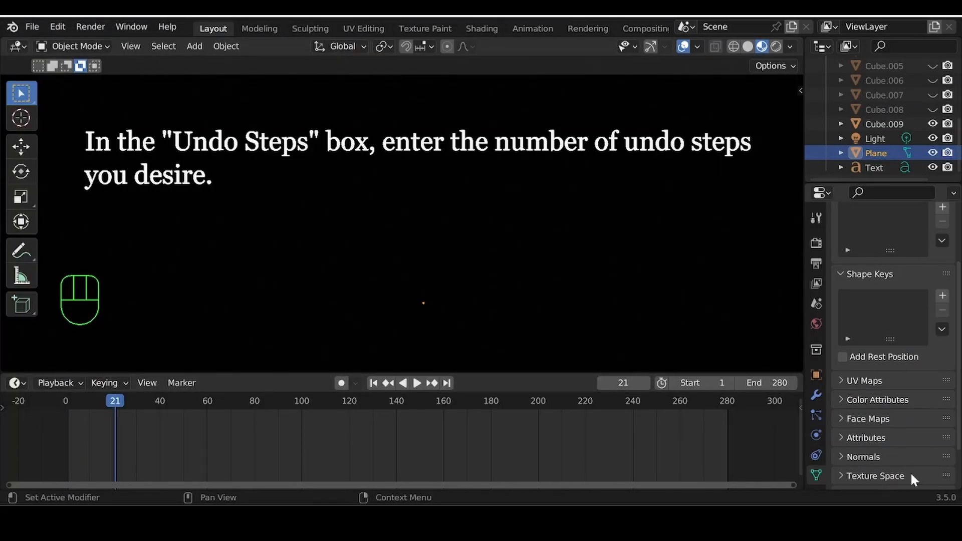
Step: Set the number of undo steps to 252 in the system preferences
{"action": "left_click", "coordinate": [57, 27]}
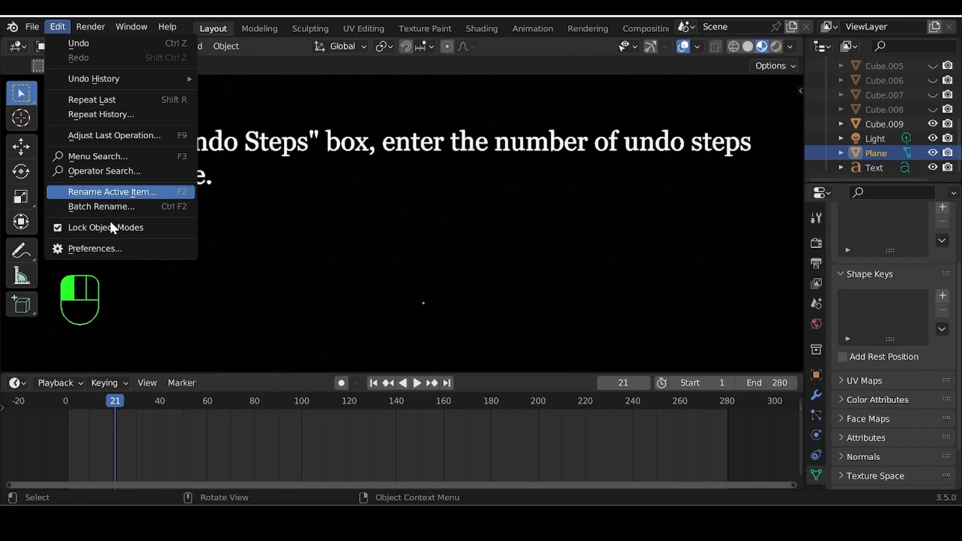
{"action": "left_click", "coordinate": [130, 249]}
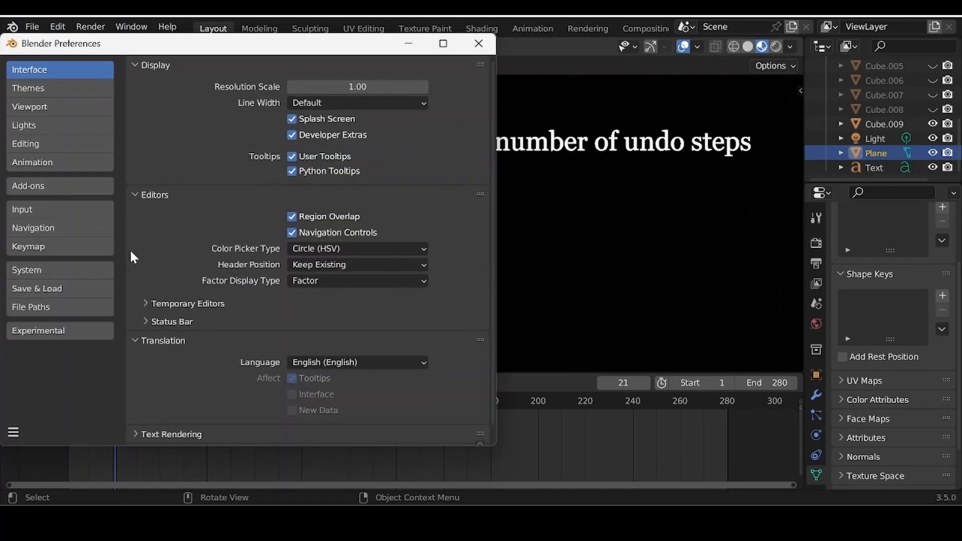
{"action": "left_click", "coordinate": [48, 271]}
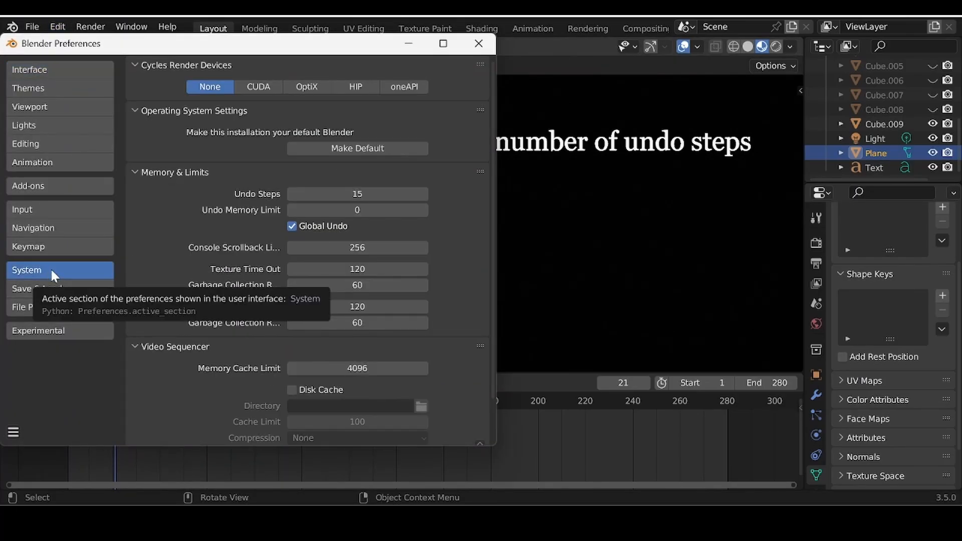
{"action": "left_click", "coordinate": [296, 193]}
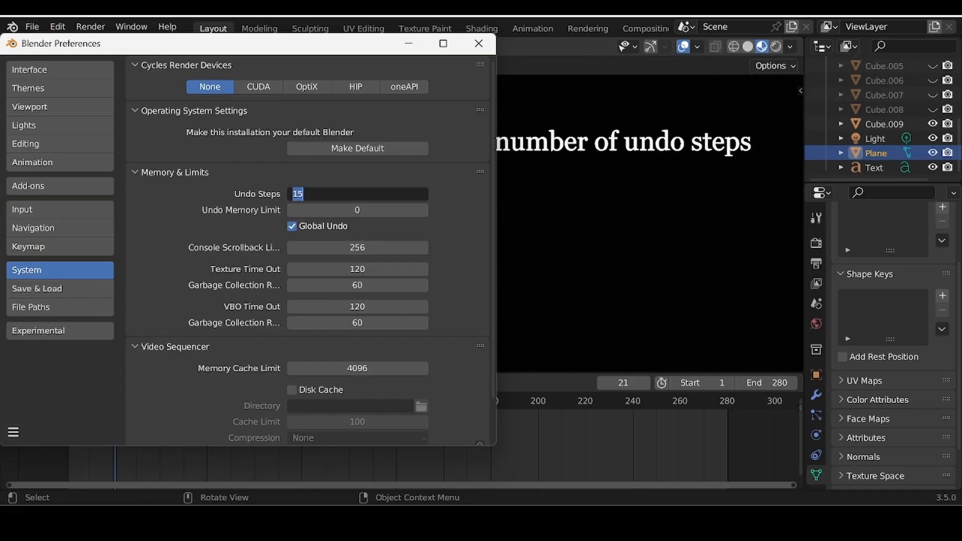
{"action": "type", "text": "252"}
{"action": "key", "text": "Return"}
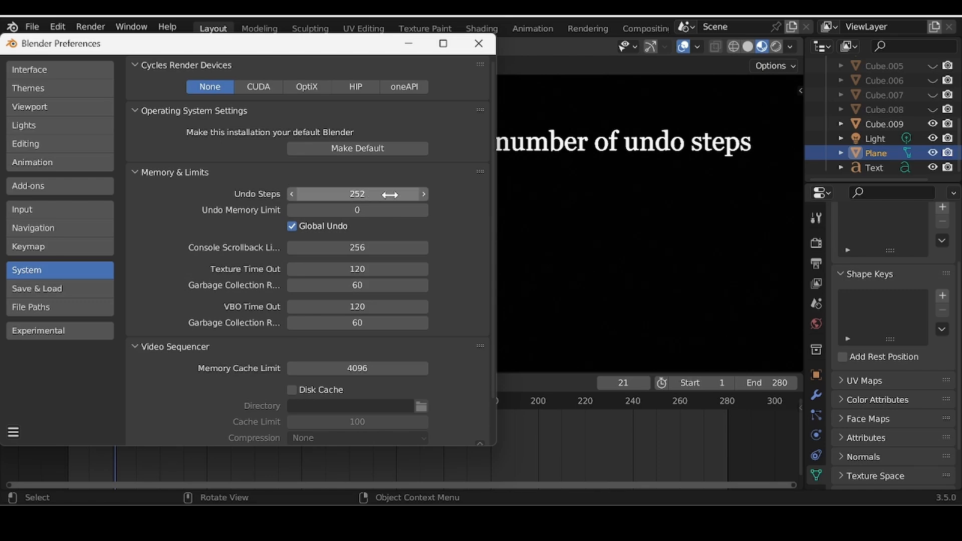
Step: Save the current preferences and close the preferences window
{"action": "left_click", "coordinate": [13, 434]}
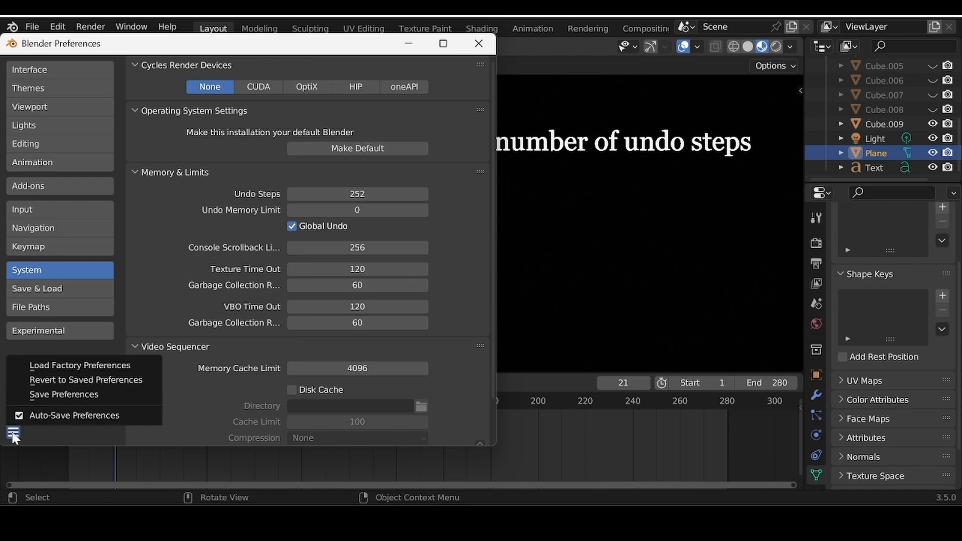
{"action": "left_click", "coordinate": [38, 392]}
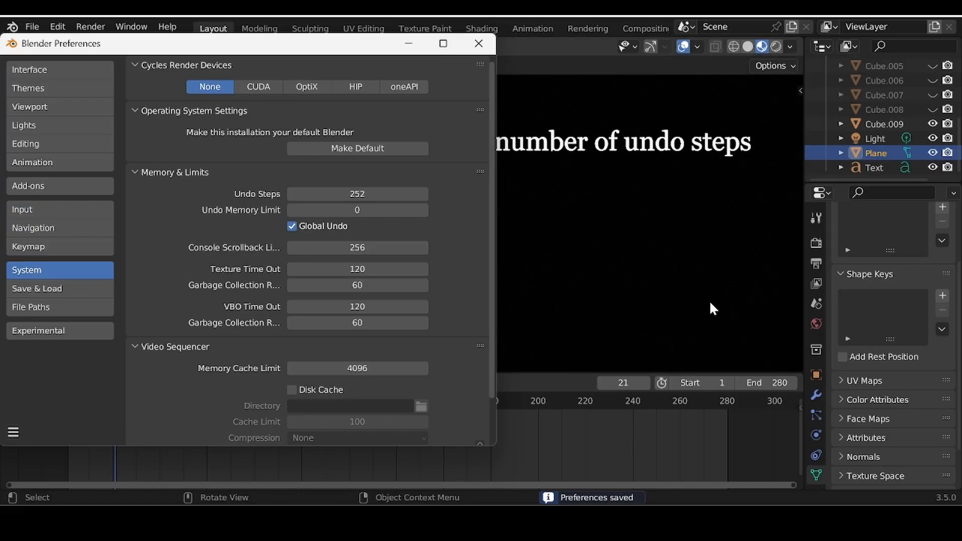
{"action": "left_click", "coordinate": [479, 42]}
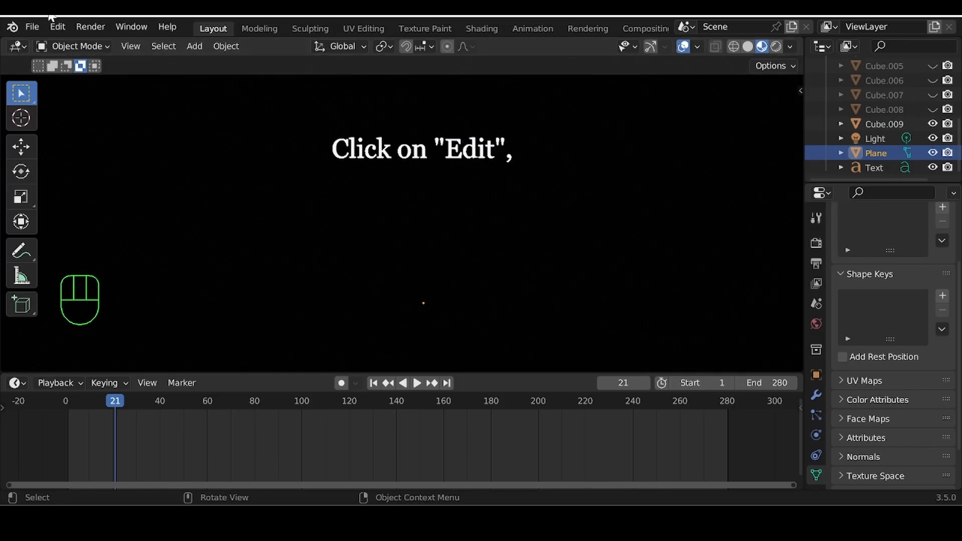
Step: Open the preferences and display the Themes settings
{"action": "left_click", "coordinate": [57, 27]}
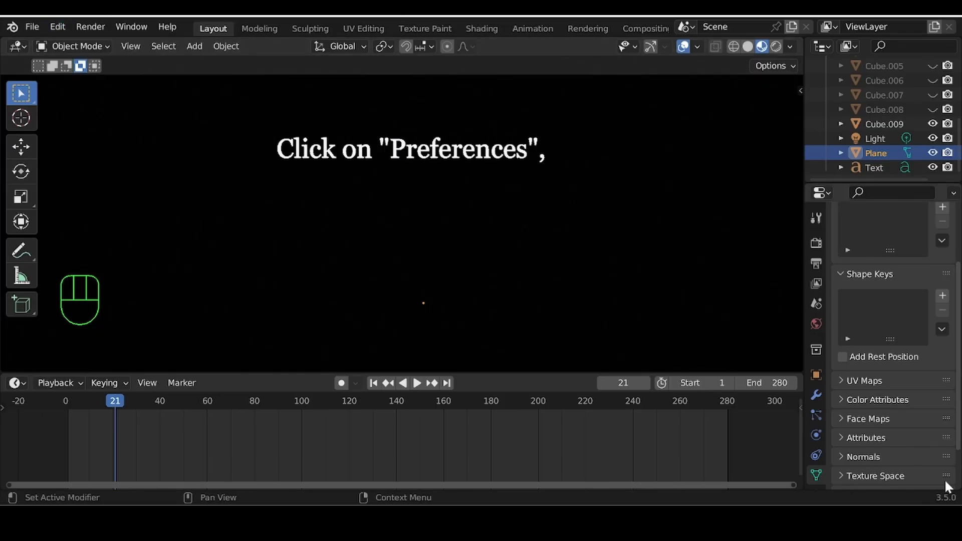
{"action": "left_click", "coordinate": [59, 28]}
{"action": "left_click", "coordinate": [61, 248]}
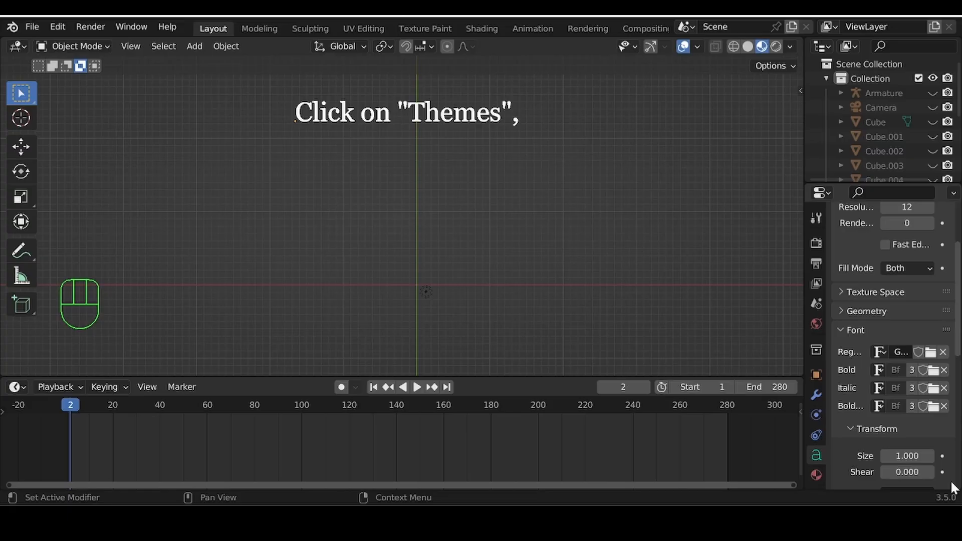
{"action": "left_click", "coordinate": [54, 25]}
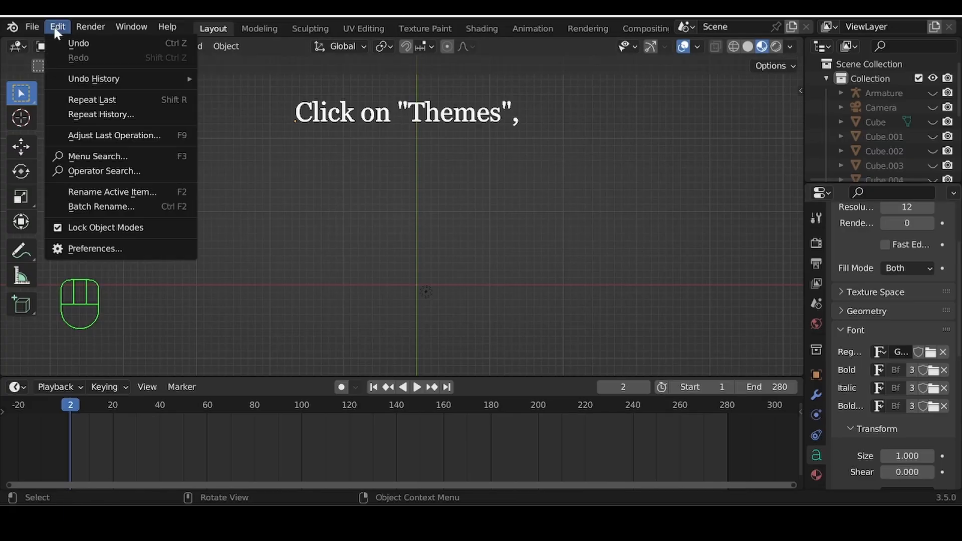
{"action": "left_click", "coordinate": [79, 249]}
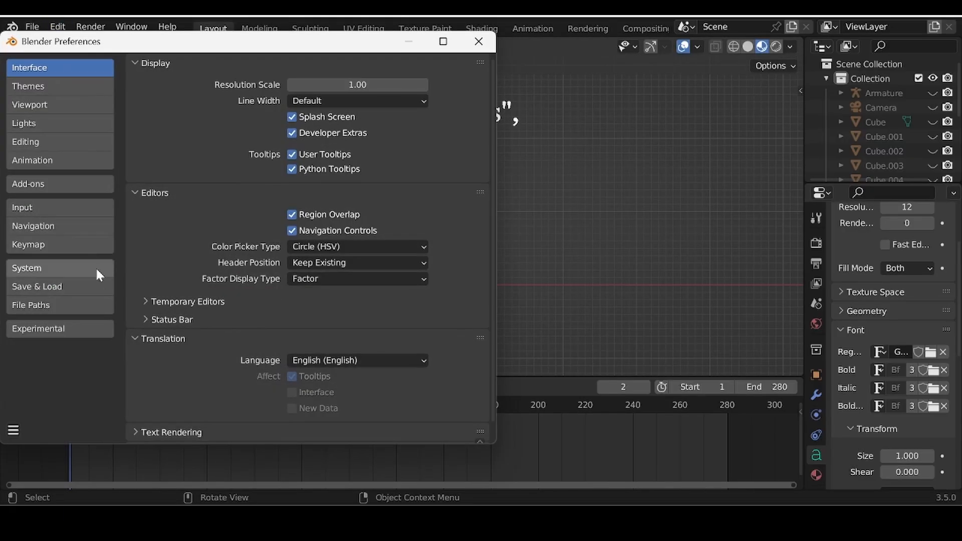
{"action": "left_click", "coordinate": [52, 86]}
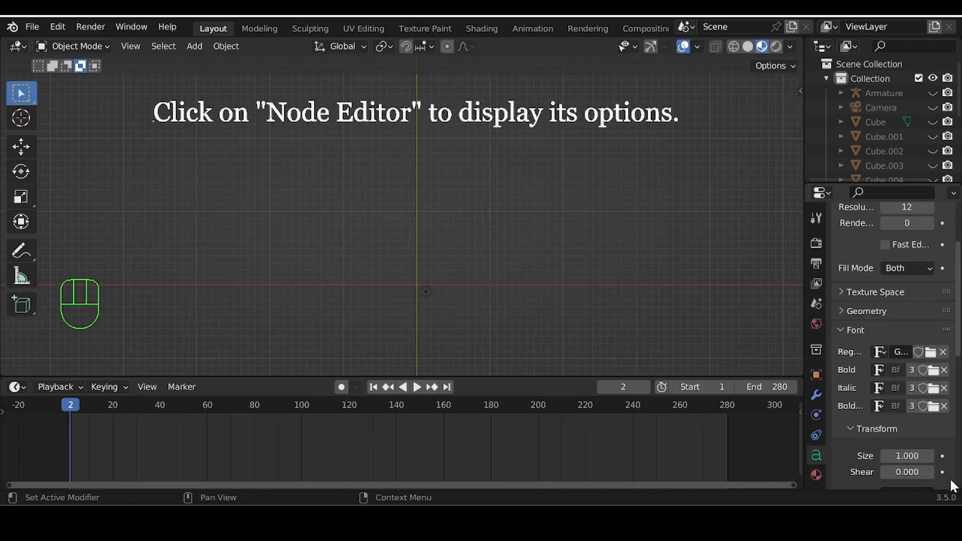
Step: Expand the Node Editor options in the theme preferences
{"action": "left_click", "coordinate": [59, 27]}
{"action": "left_click", "coordinate": [101, 248]}
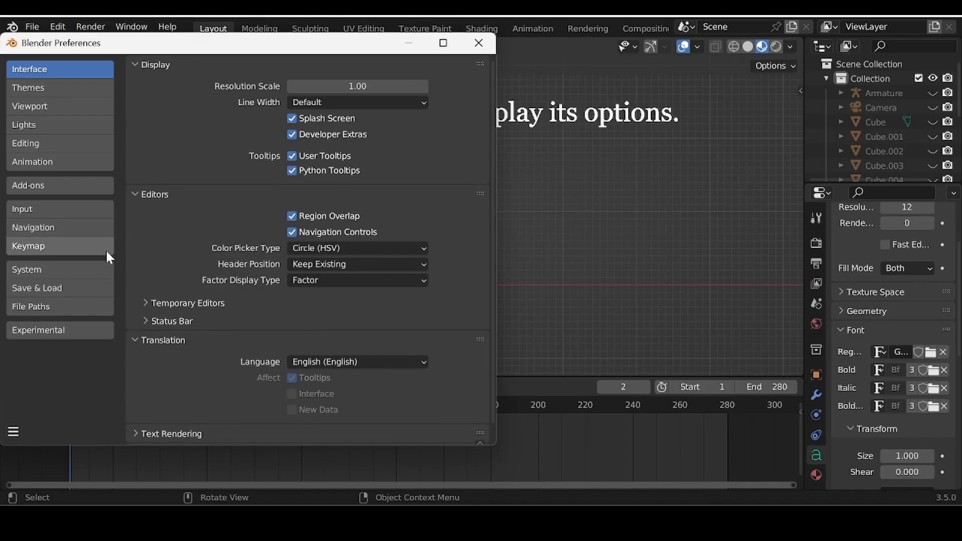
{"action": "left_click", "coordinate": [42, 89]}
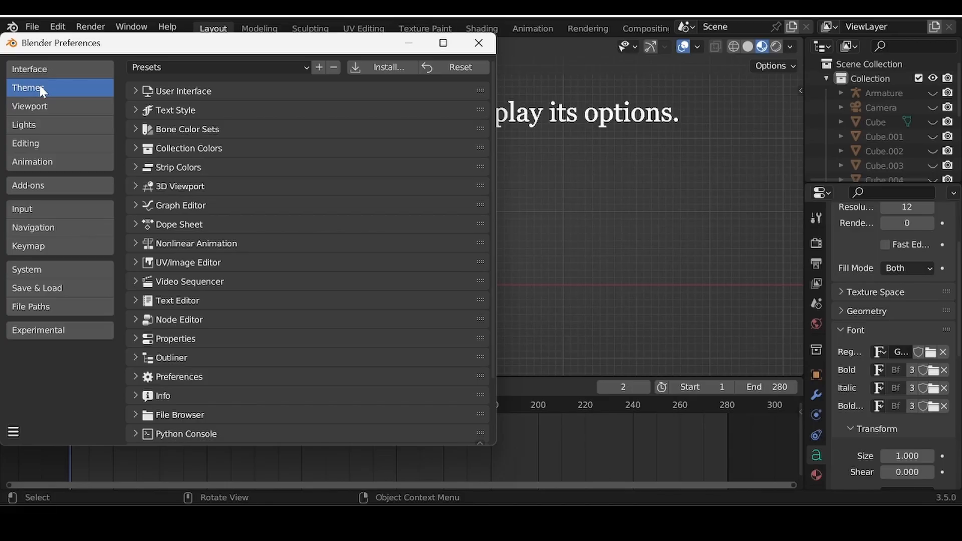
{"action": "left_click", "coordinate": [227, 321]}
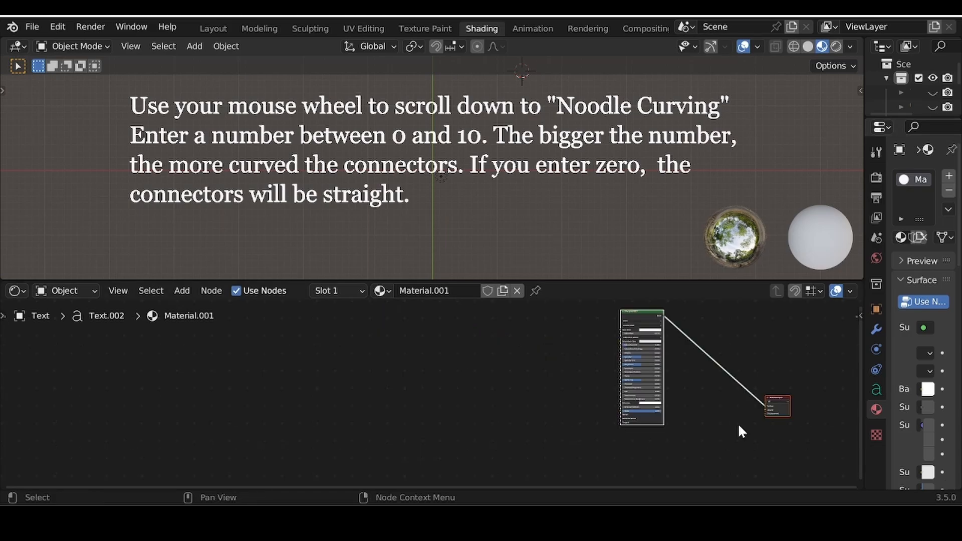
Step: Increase the Noodle Curving value in the Node Editor theme preferences to curve the node connectors
{"action": "left_click", "coordinate": [54, 28]}
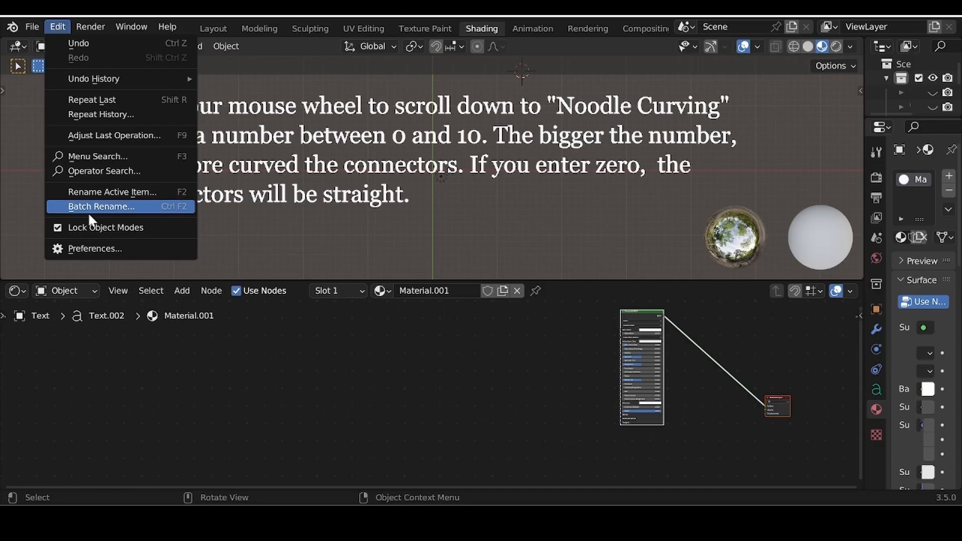
{"action": "left_click", "coordinate": [91, 249]}
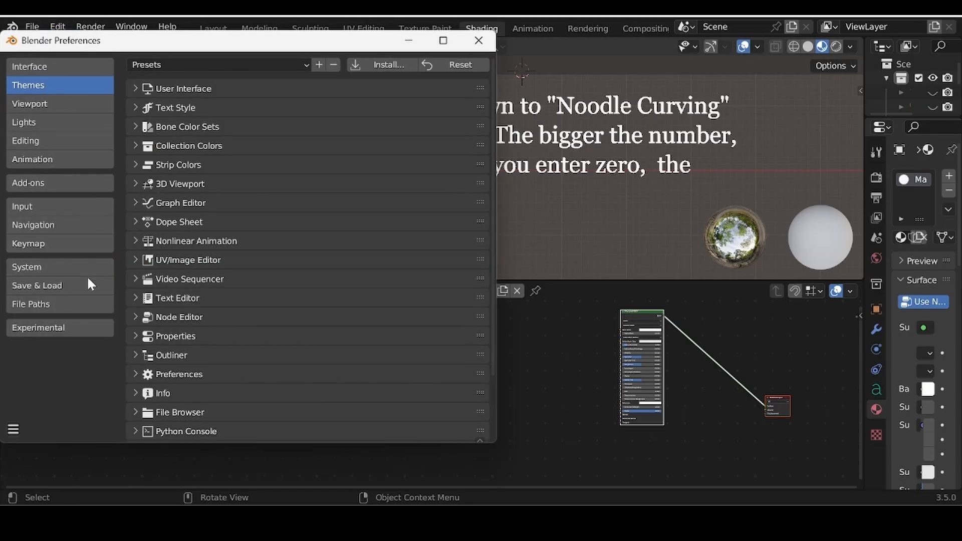
{"action": "left_click", "coordinate": [180, 316]}
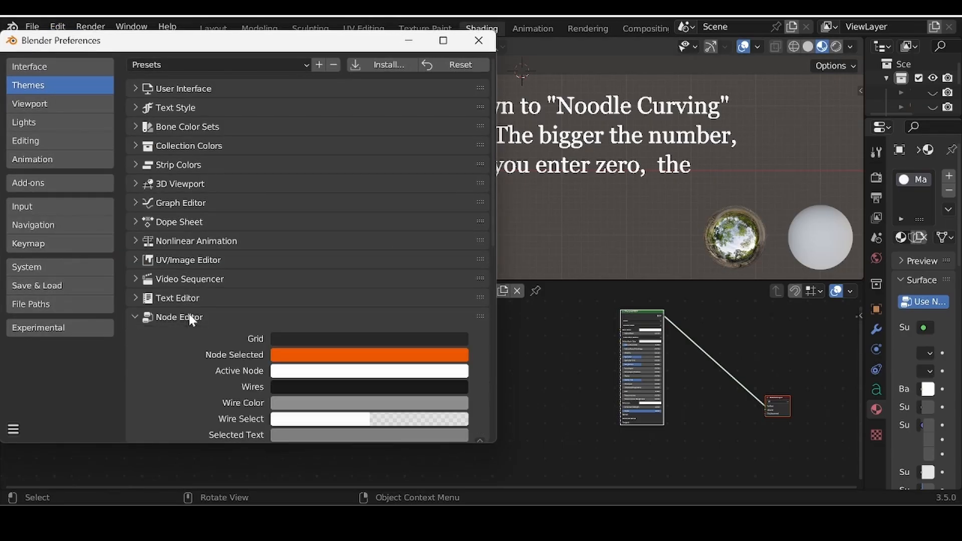
{"action": "scroll", "coordinate": [335, 344], "scroll_direction": "down", "scroll_amount": 10}
{"action": "scroll", "coordinate": [338, 344], "scroll_direction": "down", "scroll_amount": 5}
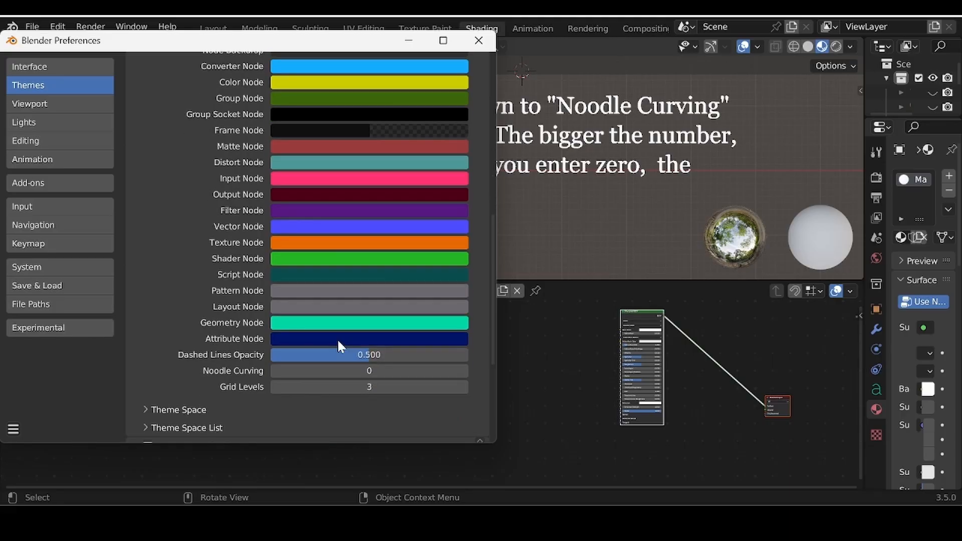
{"action": "left_click_drag", "start_coordinate": [290, 373], "coordinate": [343, 371]}
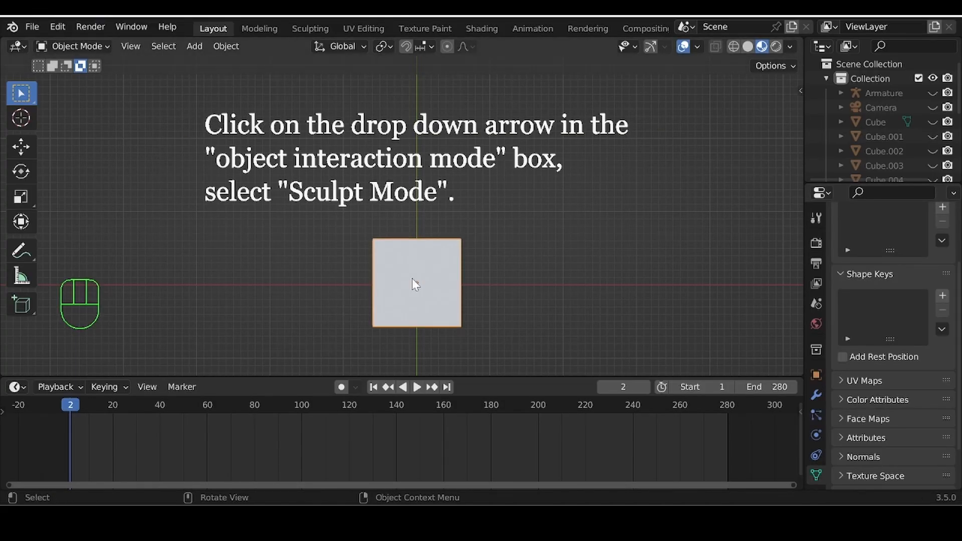
Step: Switch the selected cube to Sculpt Mode, and open the Sculpting workspace with the cube seen from the top
{"action": "left_click", "coordinate": [81, 47]}
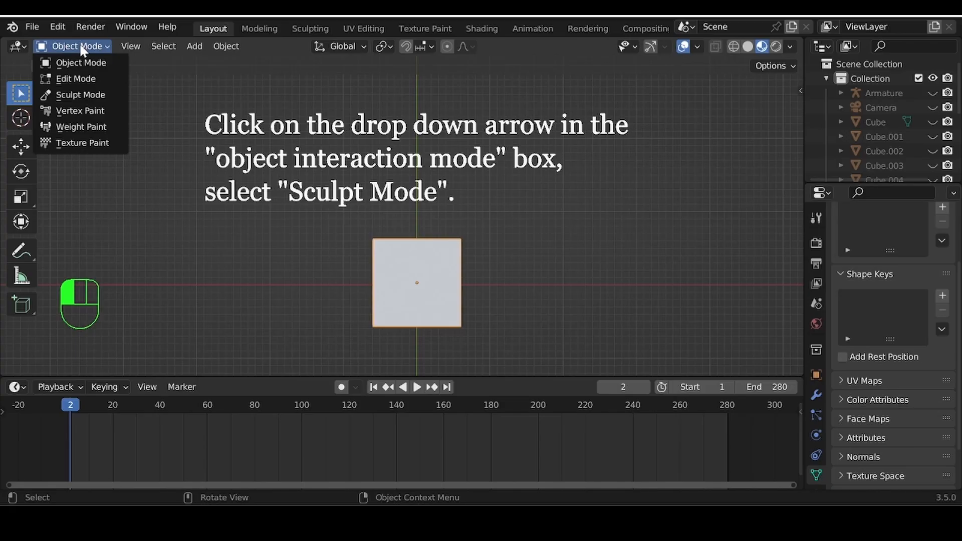
{"action": "left_click", "coordinate": [86, 95]}
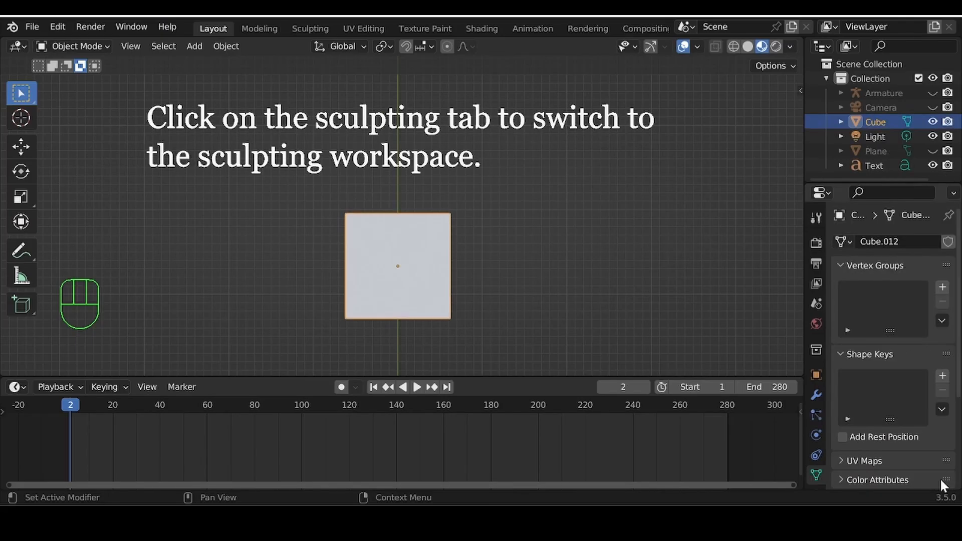
{"action": "left_click", "coordinate": [320, 29]}
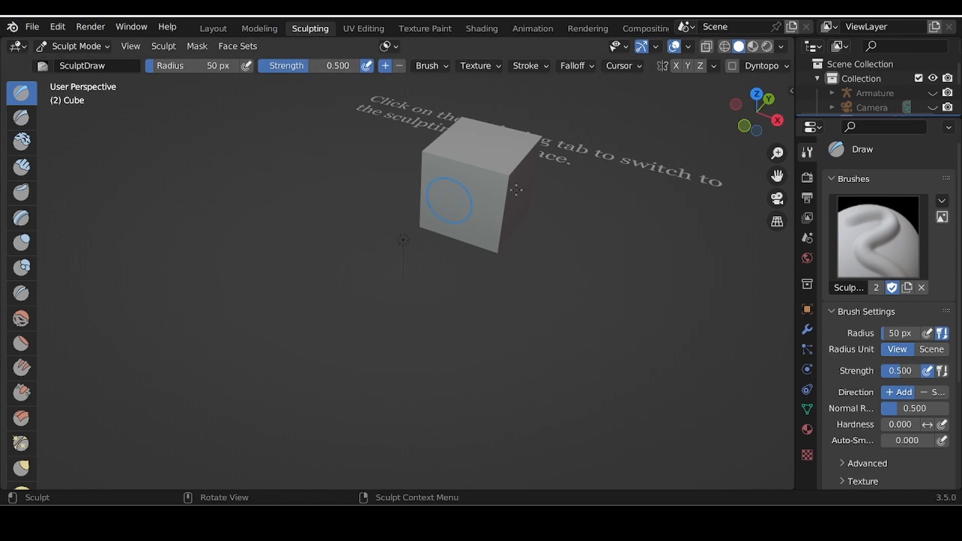
{"action": "left_click", "coordinate": [755, 94]}
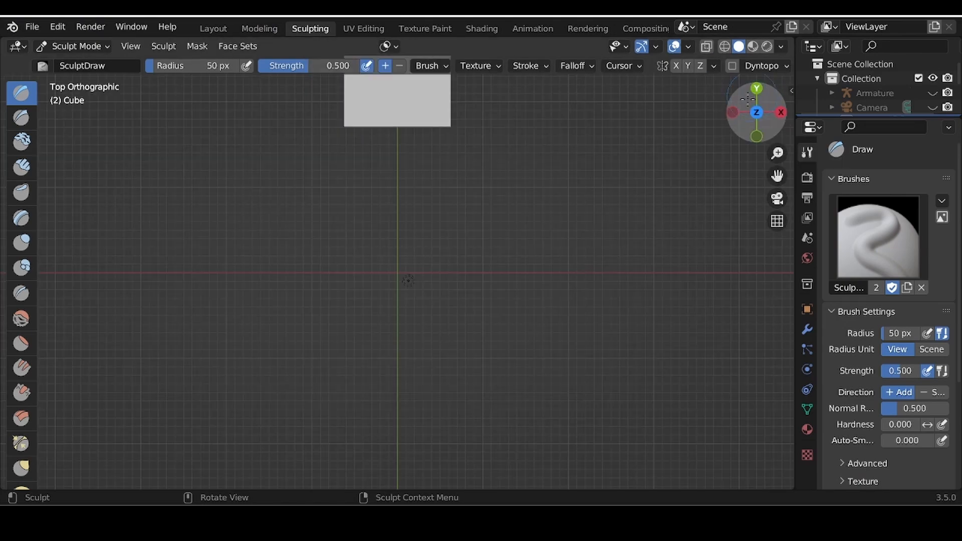
{"action": "middle_click_drag", "start_coordinate": [424, 208], "coordinate": [437, 451], "text": "shift"}
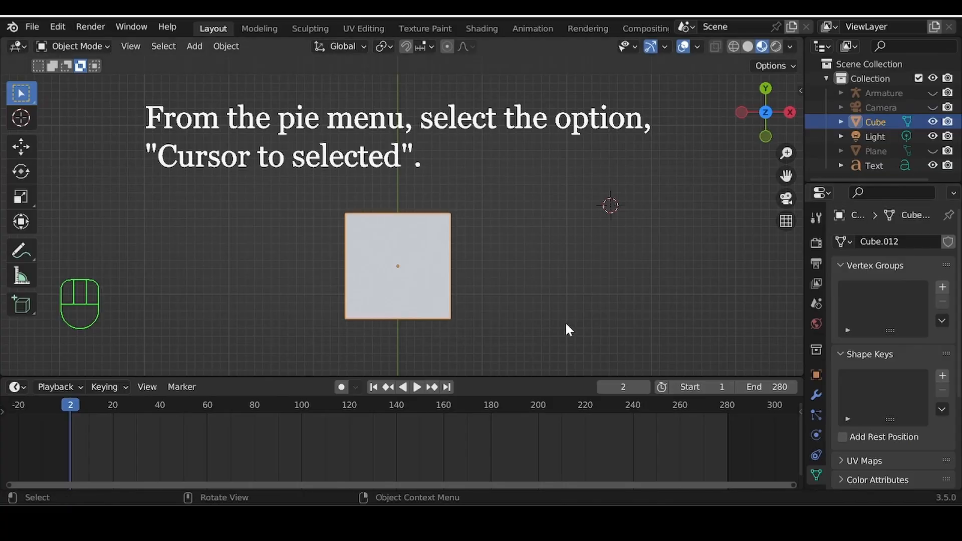
Step: Snap the 3D cursor to the selected cube and check its placement in wireframe shading from an angled view
{"action": "key", "text": "shift+s"}
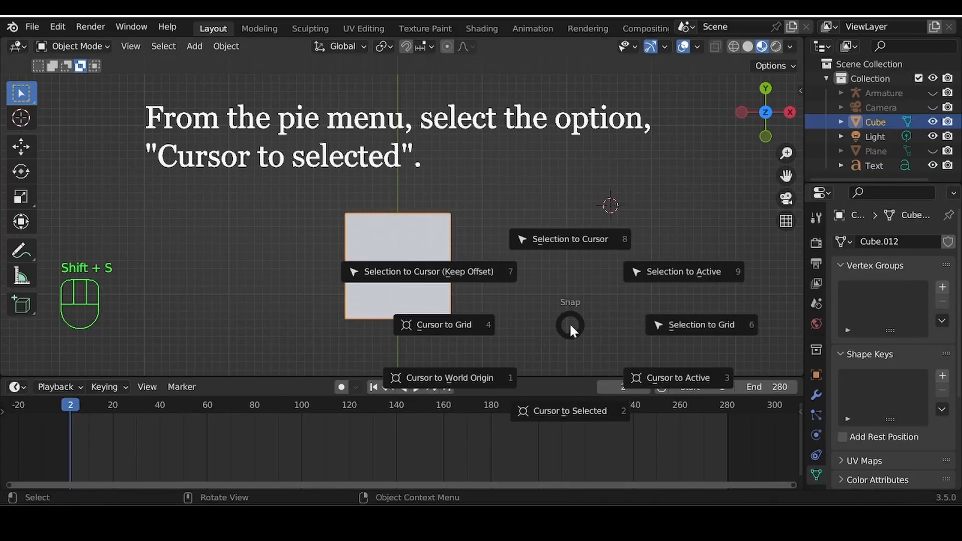
{"action": "left_click", "coordinate": [561, 409]}
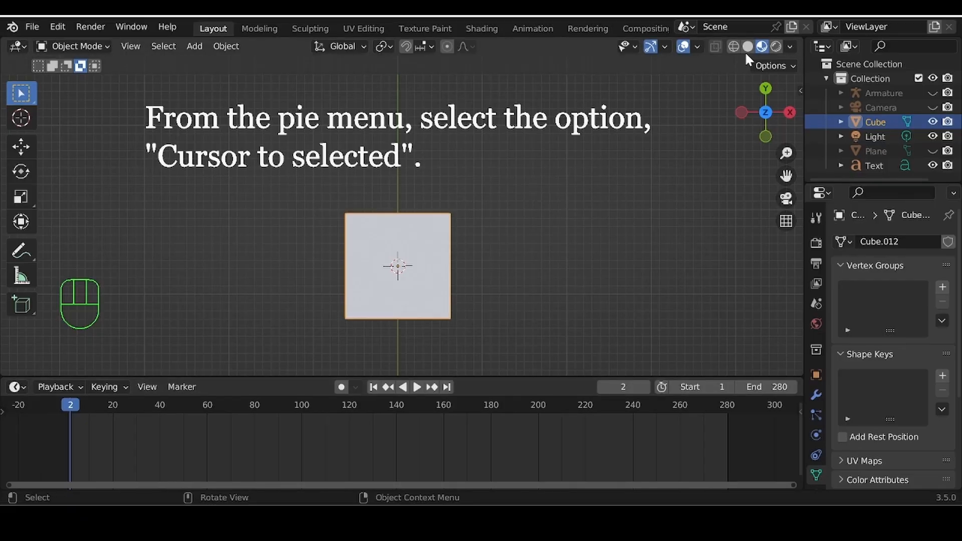
{"action": "left_click", "coordinate": [732, 47]}
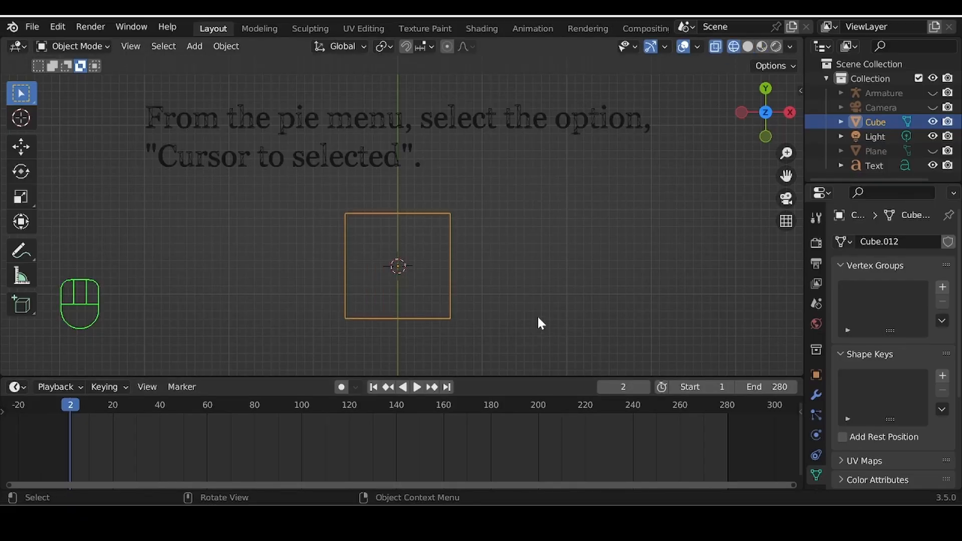
{"action": "mouse_move", "coordinate": [539, 322]}
{"action": "middle_mouse_down"}
{"action": "mouse_move", "coordinate": [531, 290]}
{"action": "mouse_move", "coordinate": [550, 344]}
{"action": "mouse_move", "coordinate": [635, 302]}
{"action": "mouse_move", "coordinate": [464, 281]}
{"action": "mouse_move", "coordinate": [394, 224]}
{"action": "mouse_move", "coordinate": [371, 107]}
{"action": "mouse_move", "coordinate": [453, 313]}
{"action": "mouse_move", "coordinate": [550, 288]}
{"action": "mouse_move", "coordinate": [552, 310]}
{"action": "mouse_move", "coordinate": [521, 308]}
{"action": "mouse_move", "coordinate": [531, 305]}
{"action": "middle_mouse_up"}
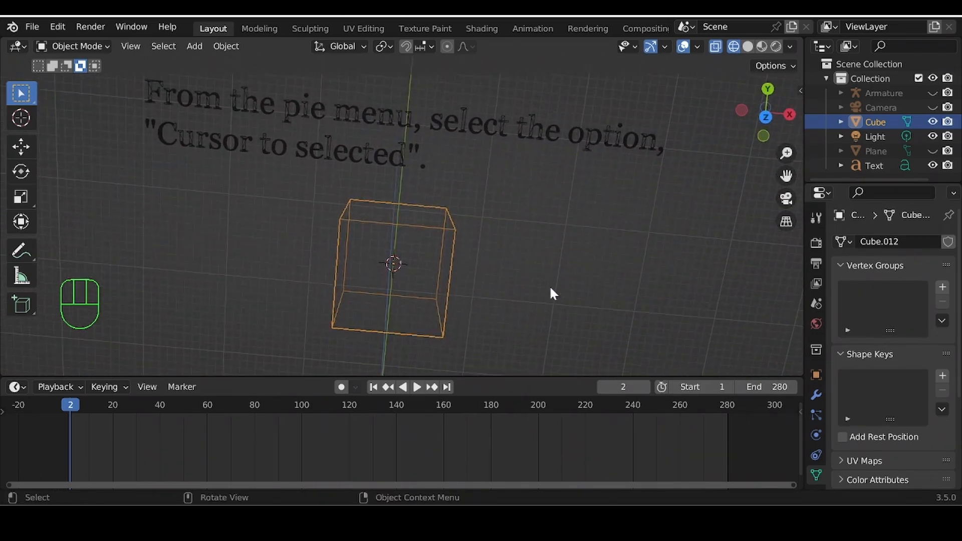
{"action": "left_click", "coordinate": [762, 116]}
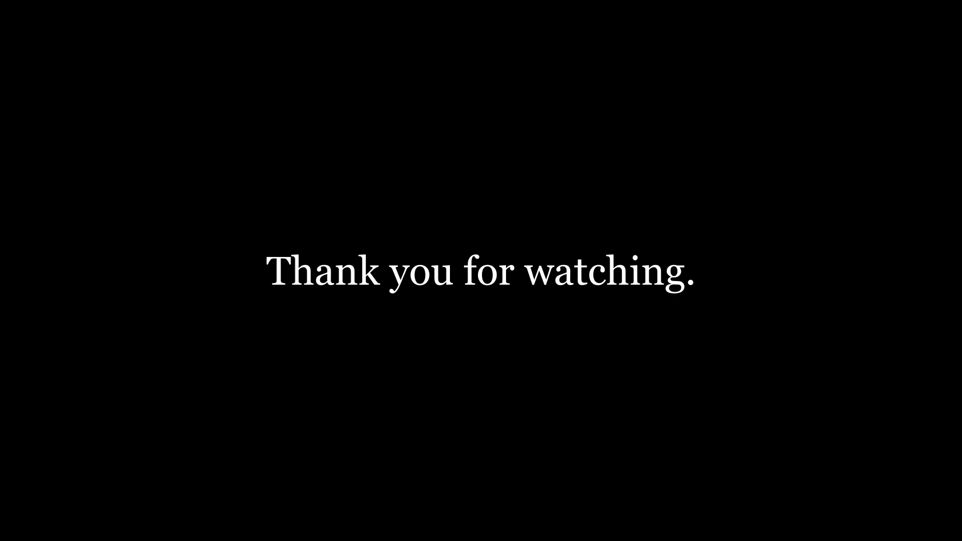